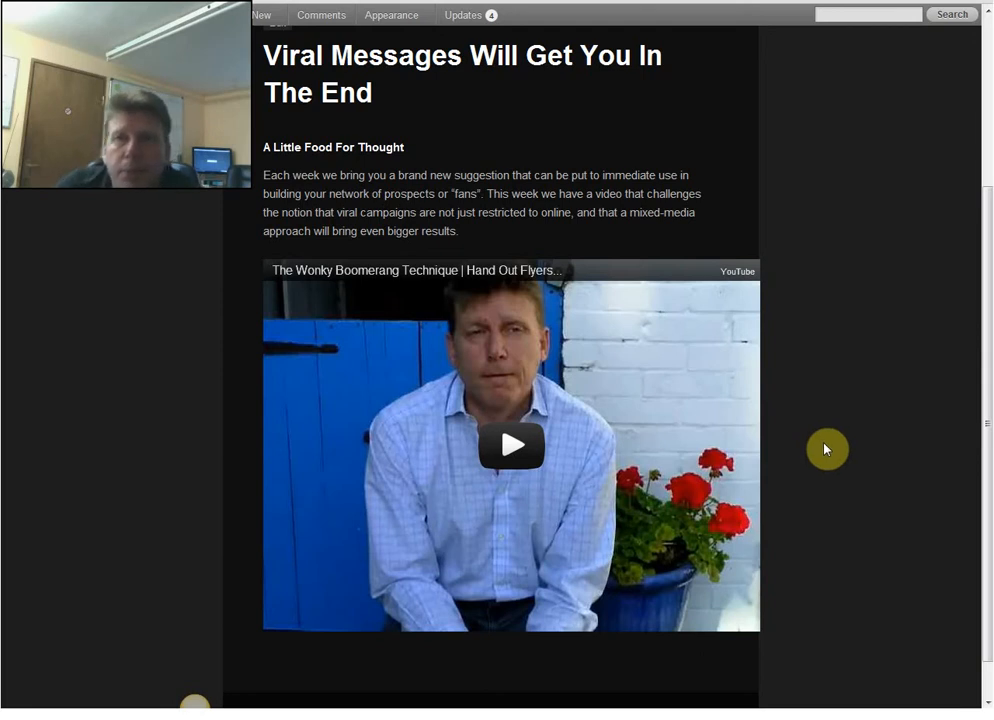
# Play the embedded video on the "Viral Messages Will Get You In The End" page, examine the timed messages below it, and pause playback.
pyautogui.moveTo(979, 521); pyautogui.dragTo(978, 602)
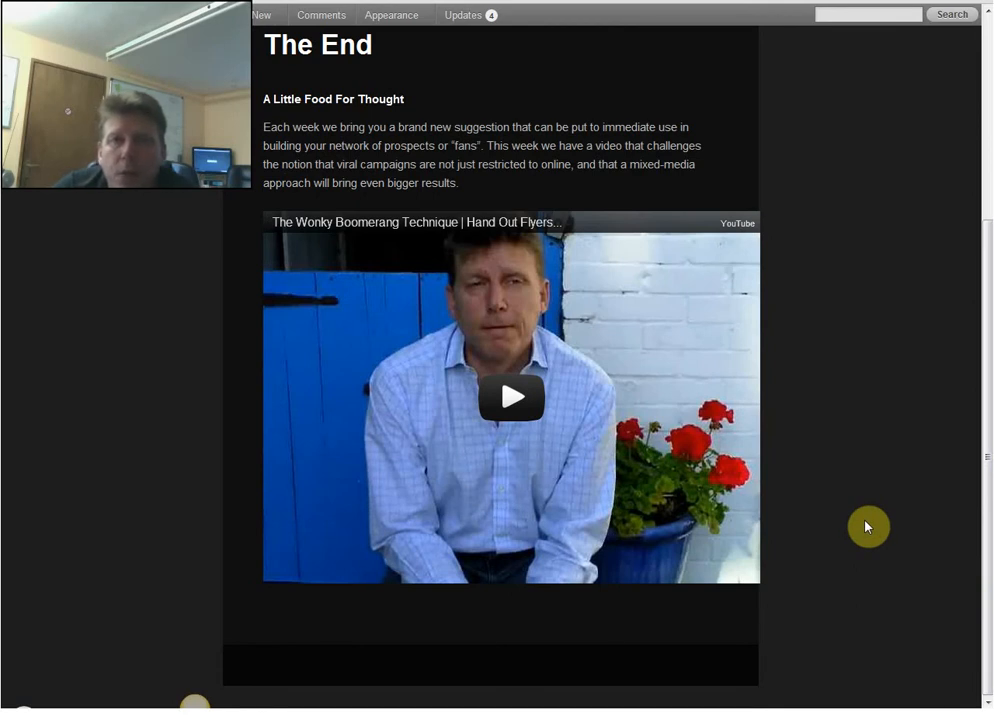
pyautogui.click(527, 400)
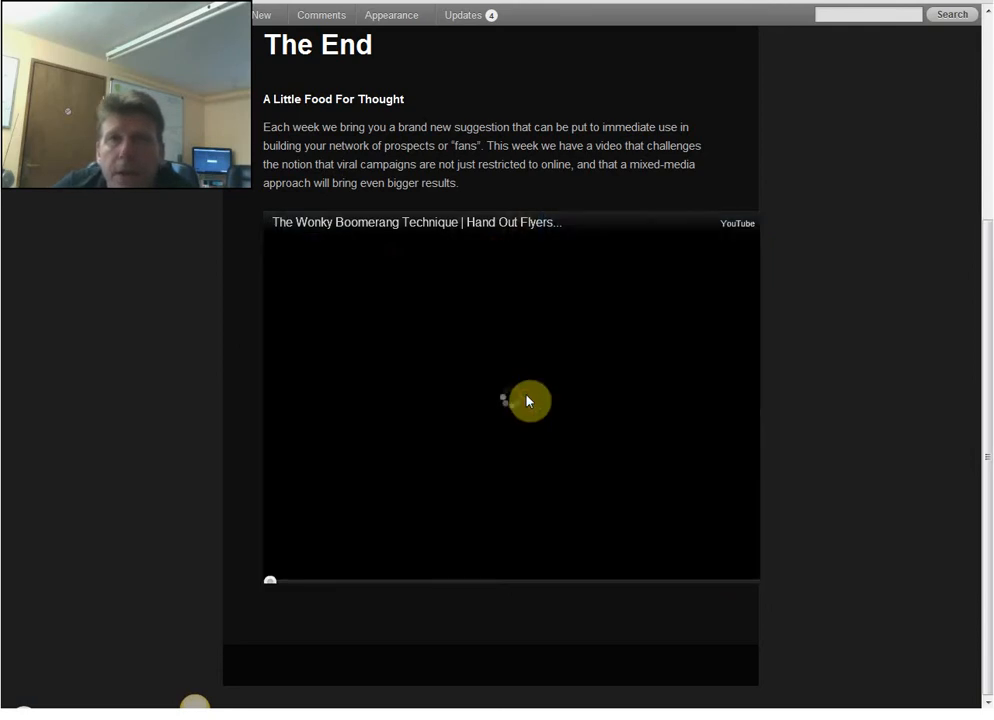
pyautogui.scroll(3, 681, 413)
pyautogui.moveTo(987, 424); pyautogui.dragTo(987, 519)
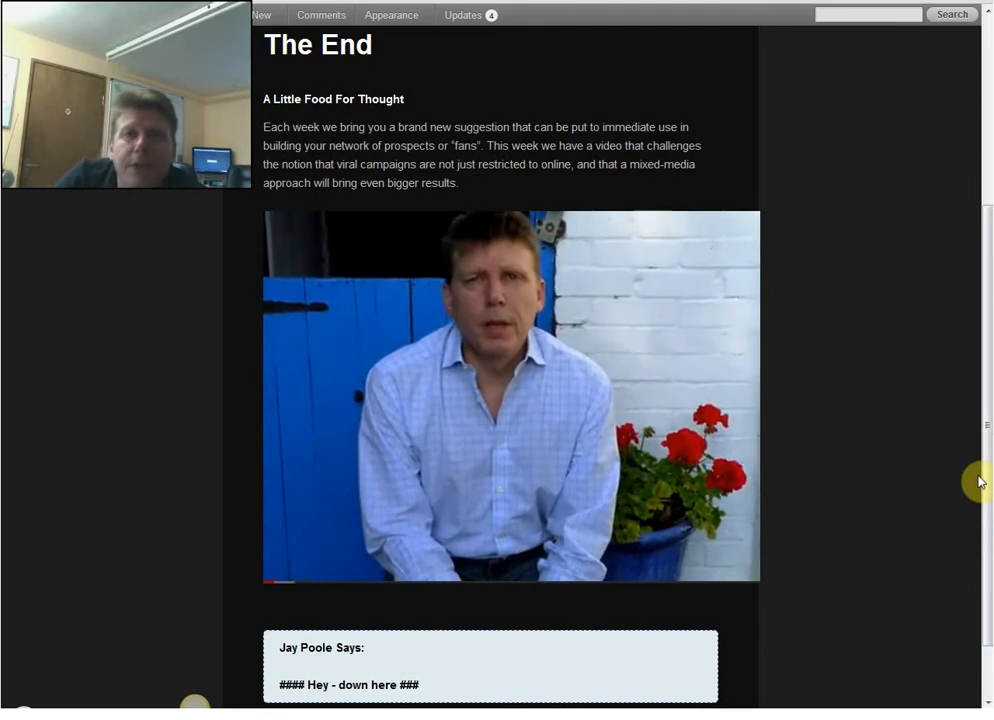
pyautogui.scroll(-1, 777, 601)
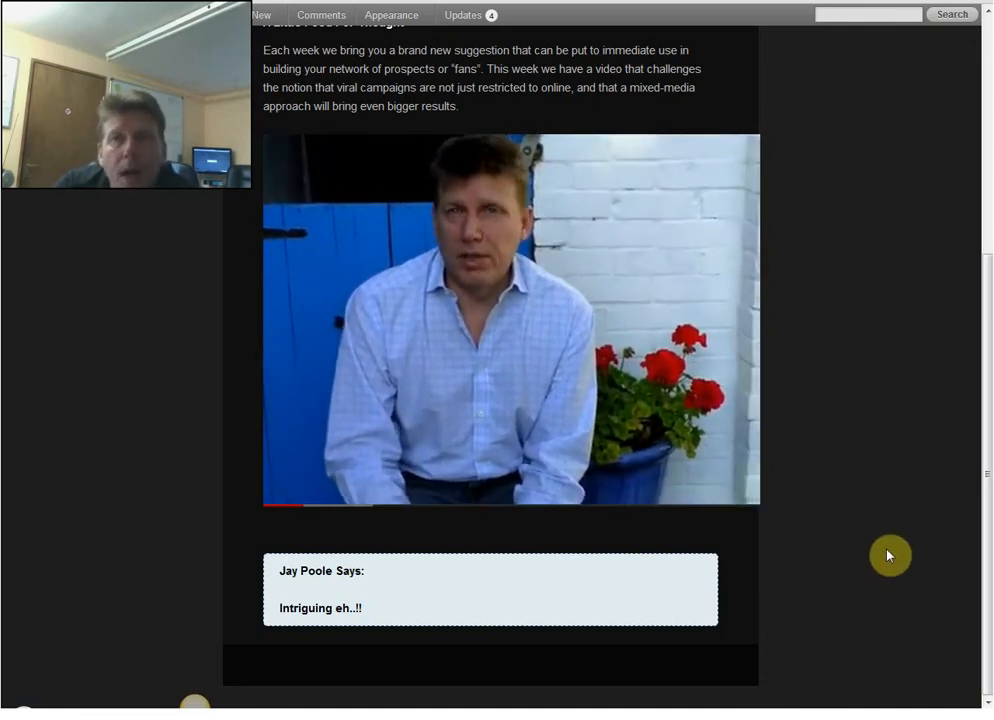
pyautogui.moveTo(987, 546); pyautogui.dragTo(987, 472)
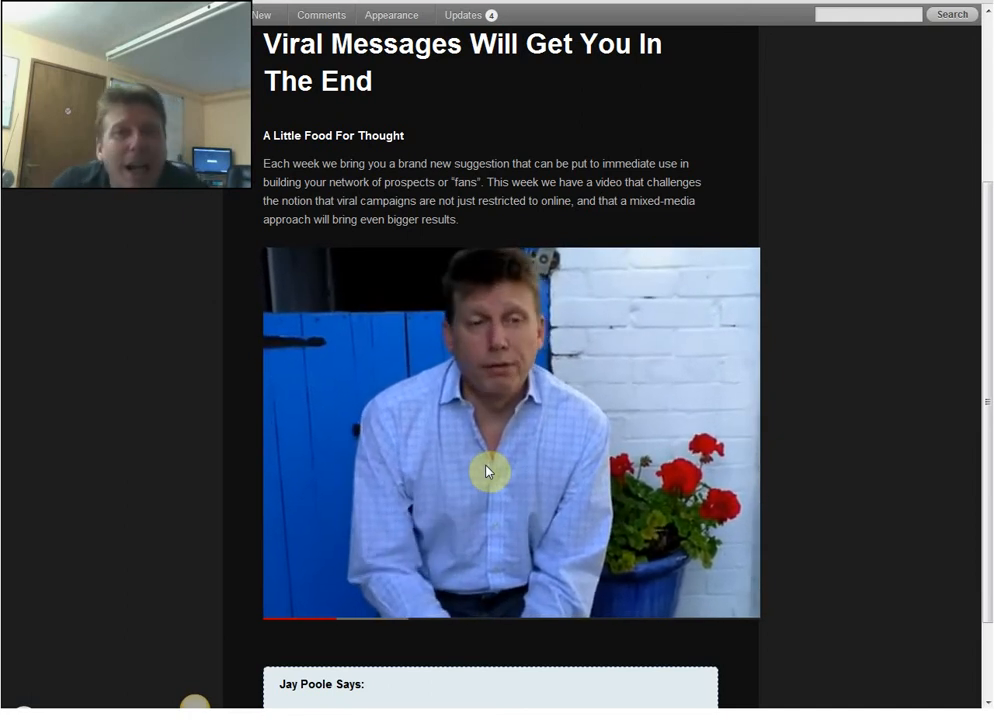
pyautogui.moveTo(485, 465)
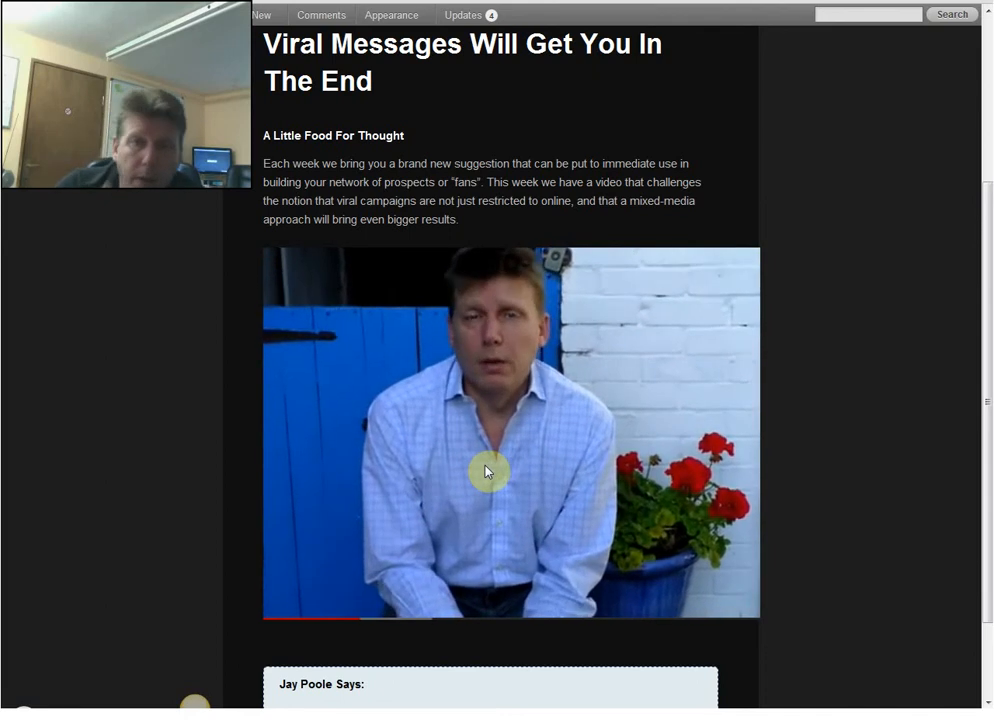
pyautogui.click(729, 443)
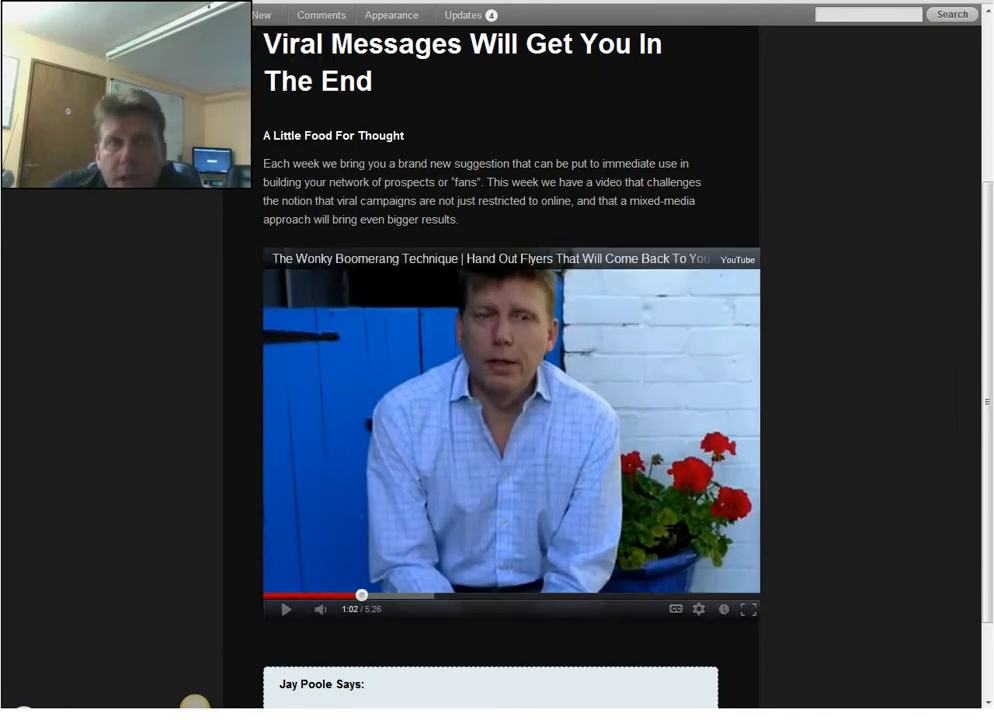
# Open the "Versatile Flyers" page, play its video to examine the timed flyer images below it, and pause playback.
pyautogui.click(420, 2)
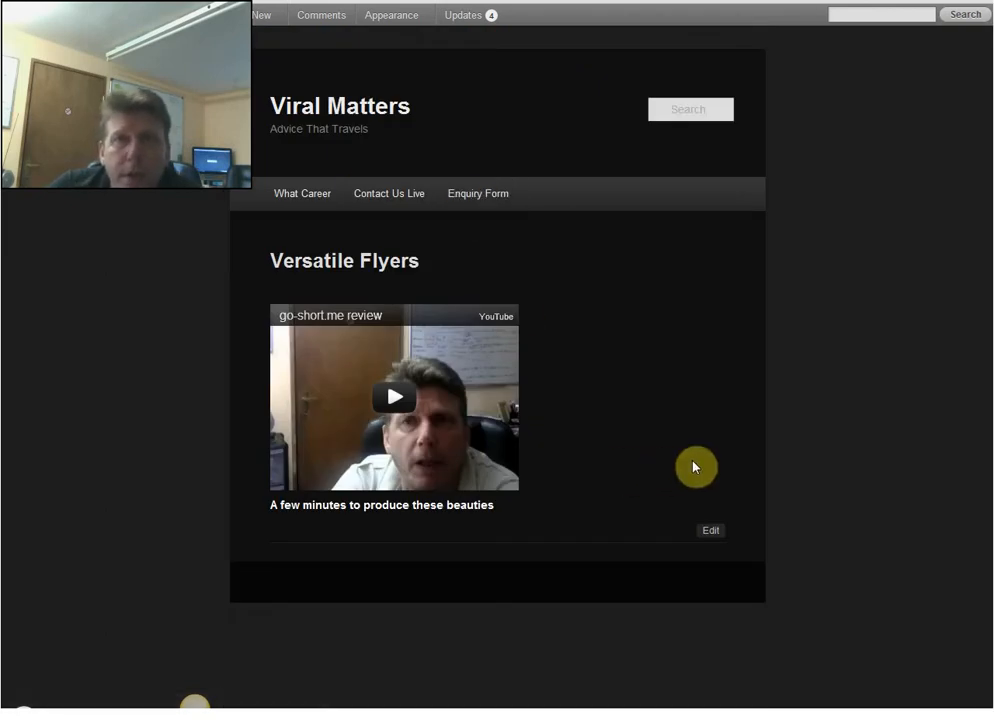
pyautogui.click(395, 397)
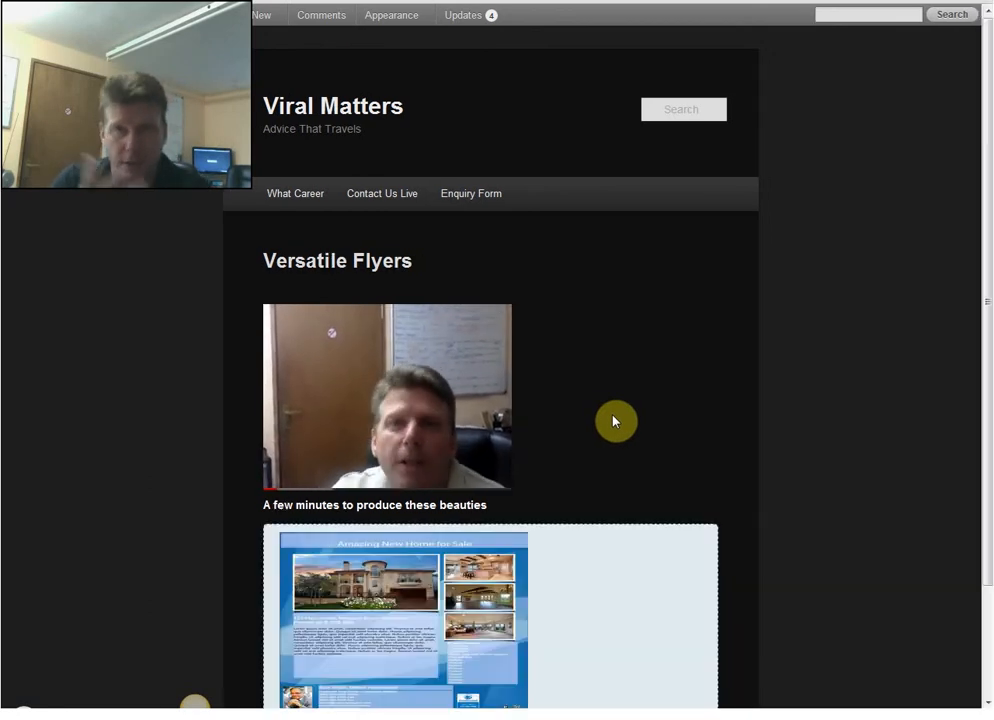
pyautogui.moveTo(986, 219); pyautogui.dragTo(986, 323)
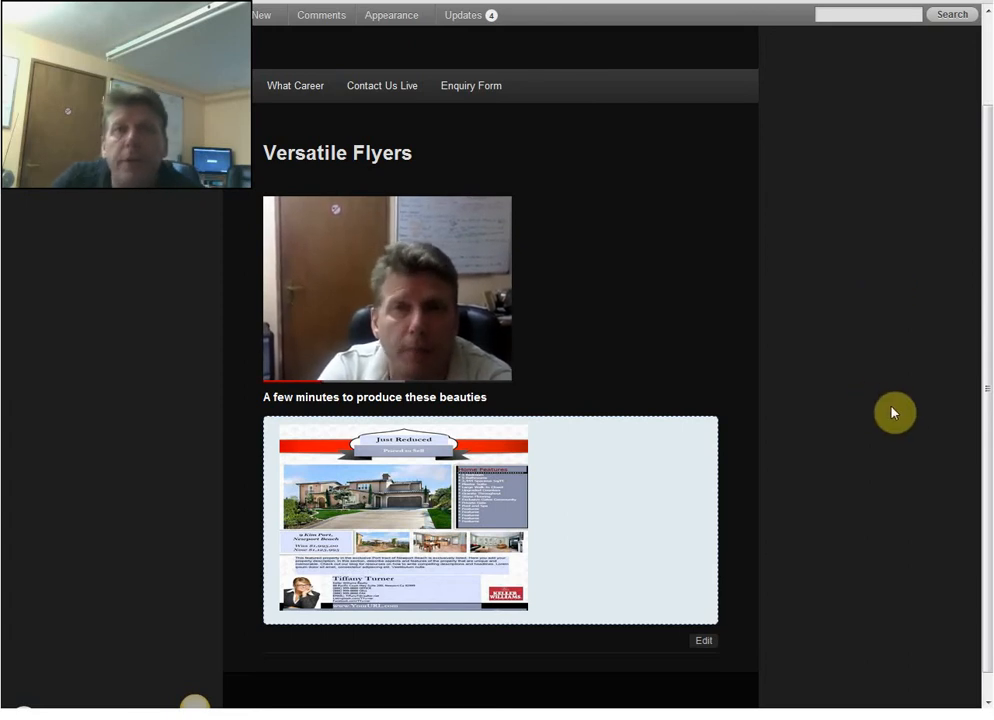
pyautogui.click(419, 340)
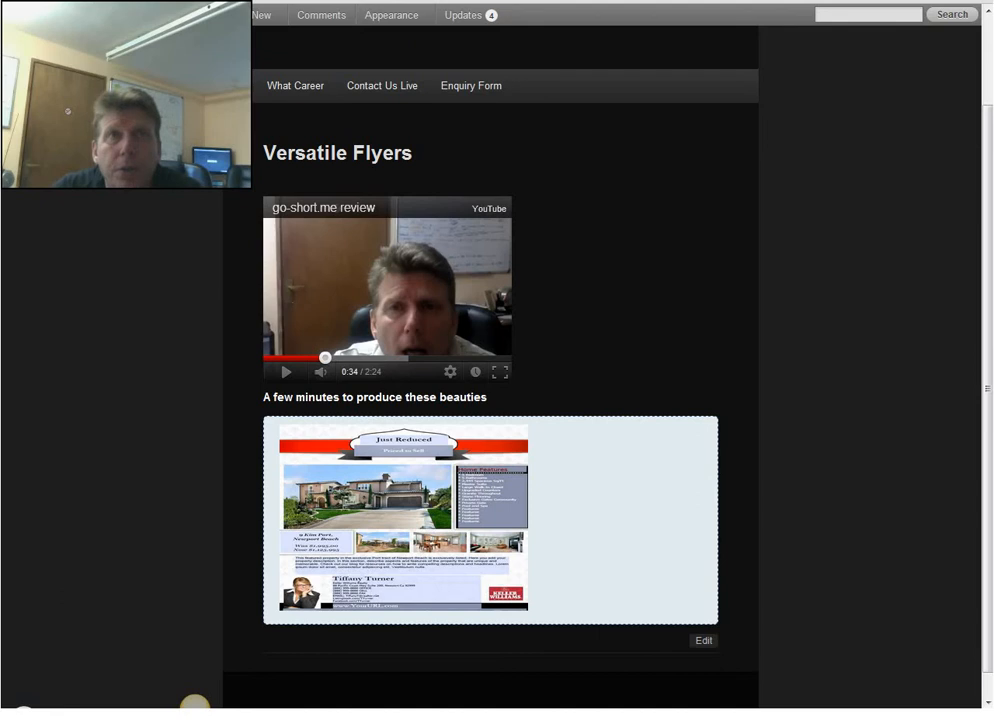
# In the WordPress media library, open the Buy-Now-Orange image and copy its file URL.
pyautogui.scroll(-10, 195, 703)
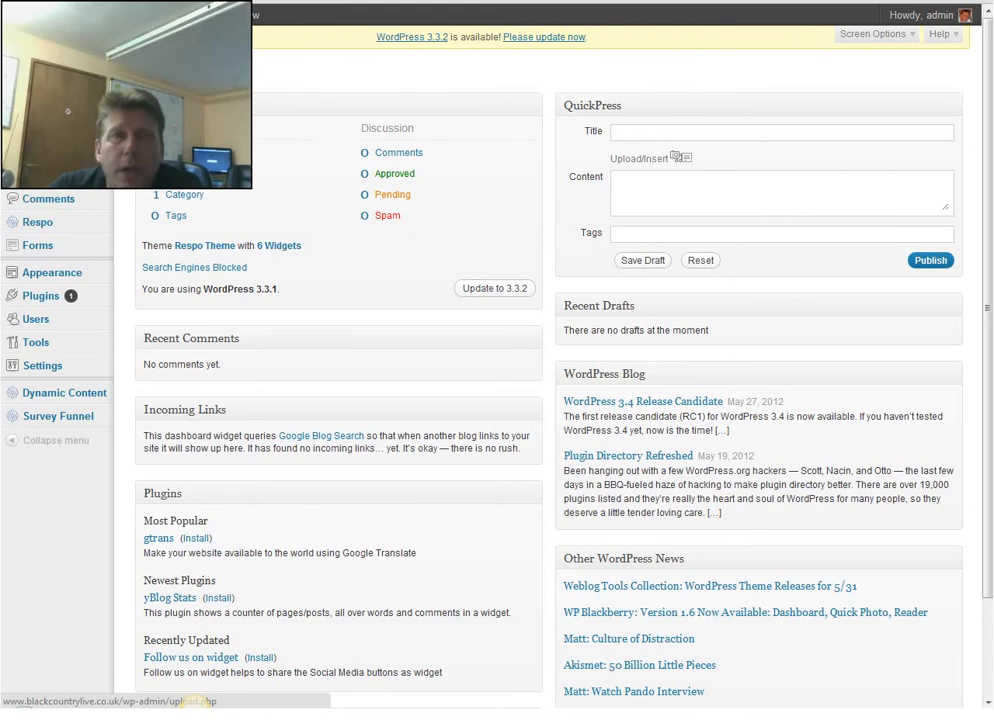
pyautogui.click(42, 129)
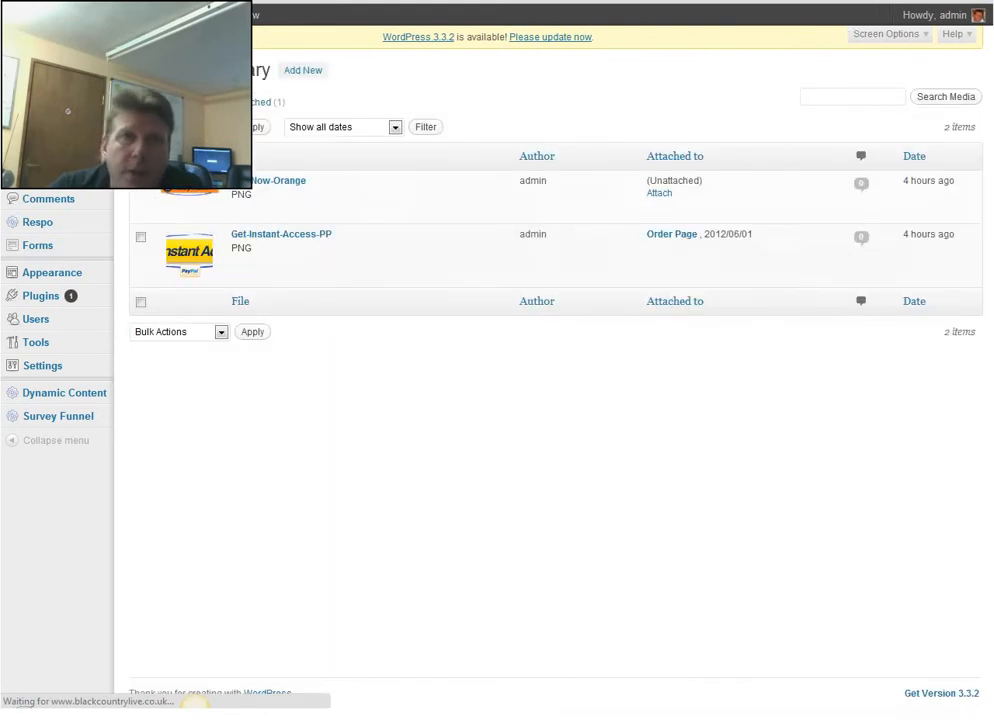
pyautogui.moveTo(189, 211)
pyautogui.click(240, 218)
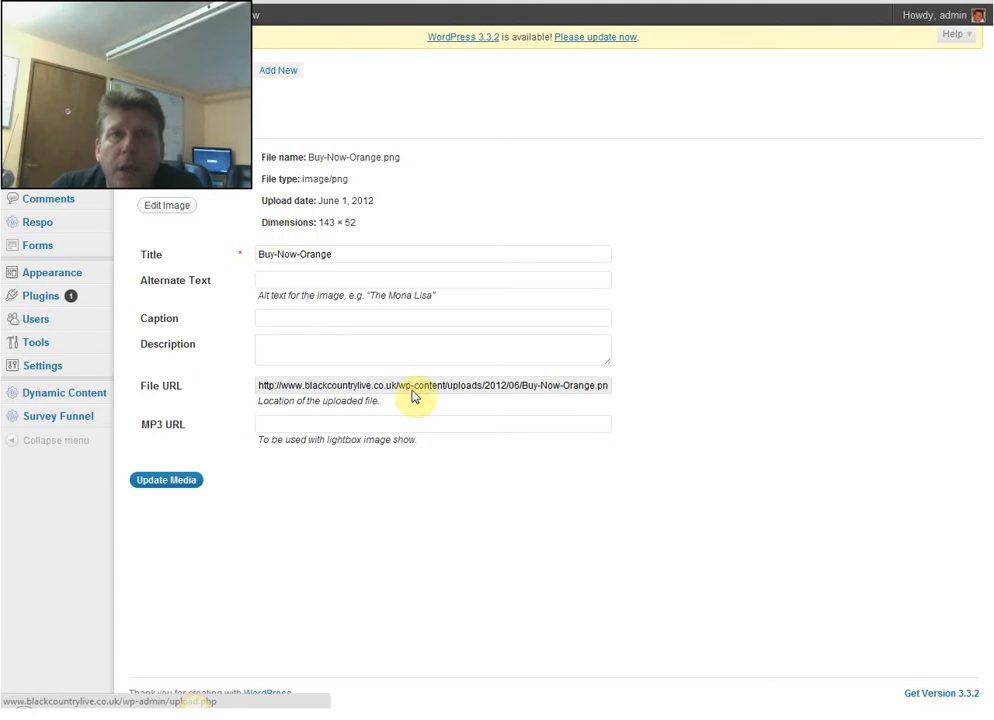
pyautogui.click(411, 393)
pyautogui.hotkey('ctrl', 'c')
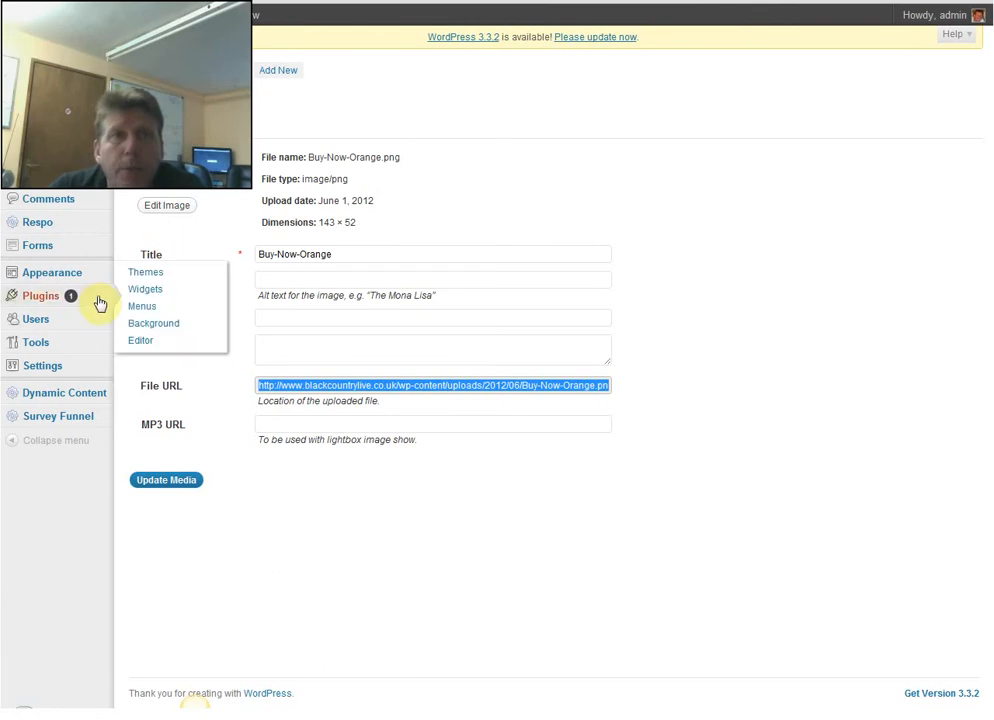
# Open the Dynamic Content shortcode generator and paste the Buy-Now-Orange image URL into the first content block, below a blank line.
pyautogui.moveTo(67, 394)
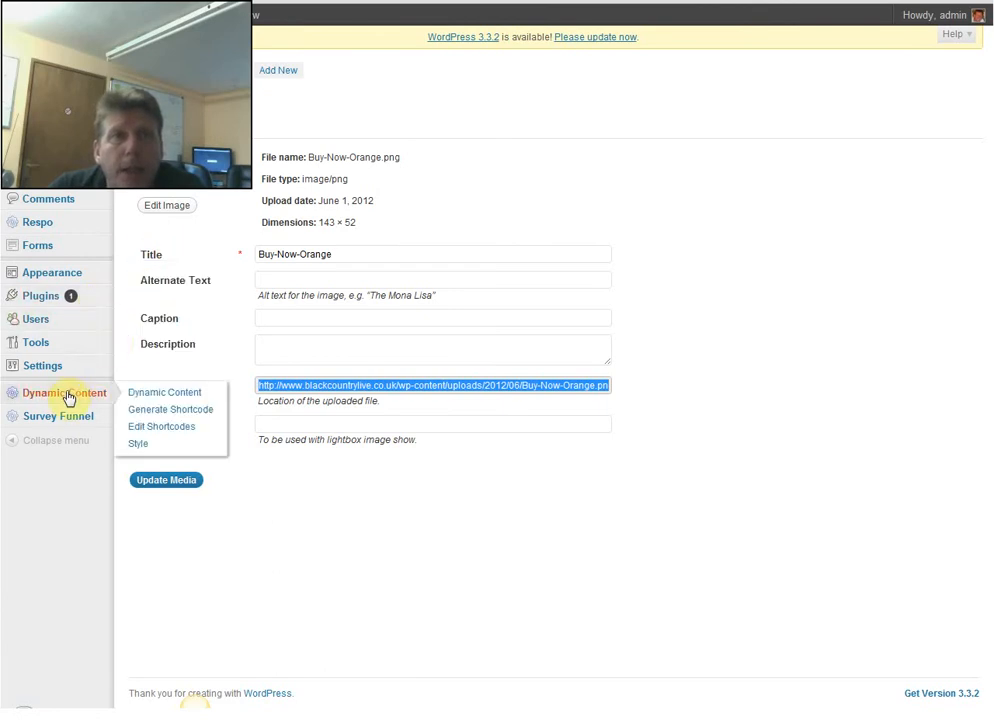
pyautogui.click(156, 419)
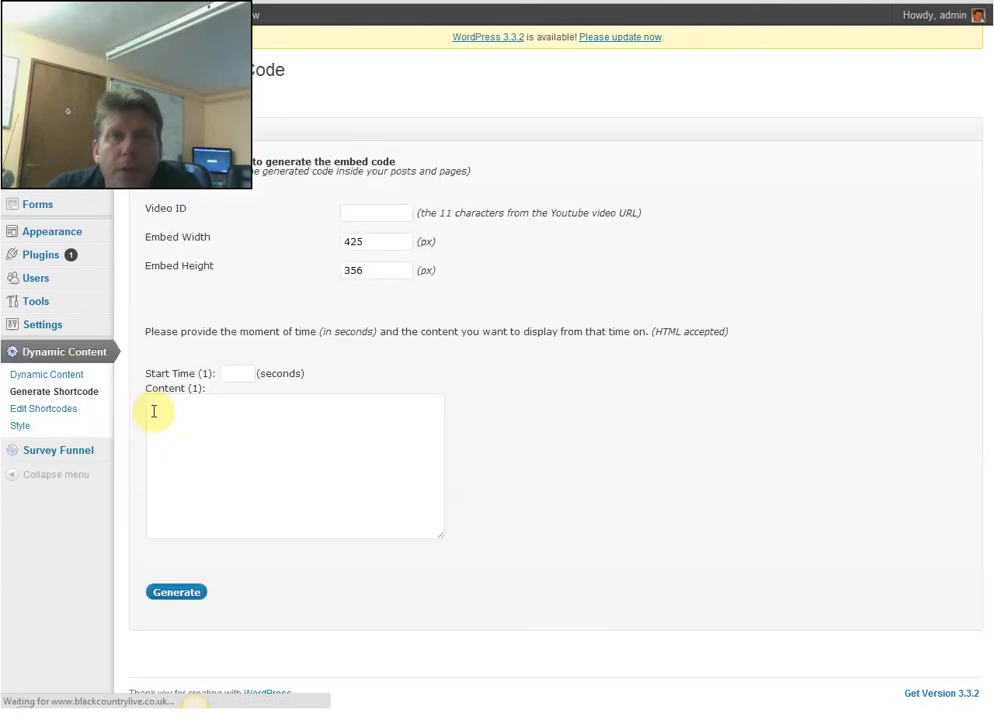
pyautogui.click(234, 427)
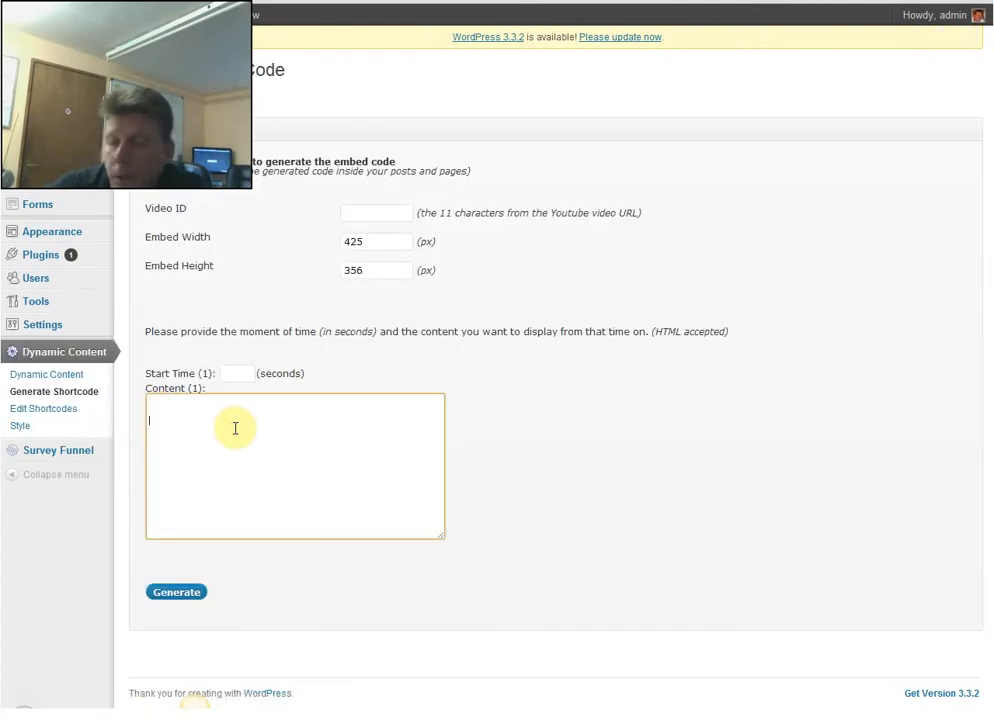
pyautogui.hotkey('ctrl', 'v')
pyautogui.press('Return')
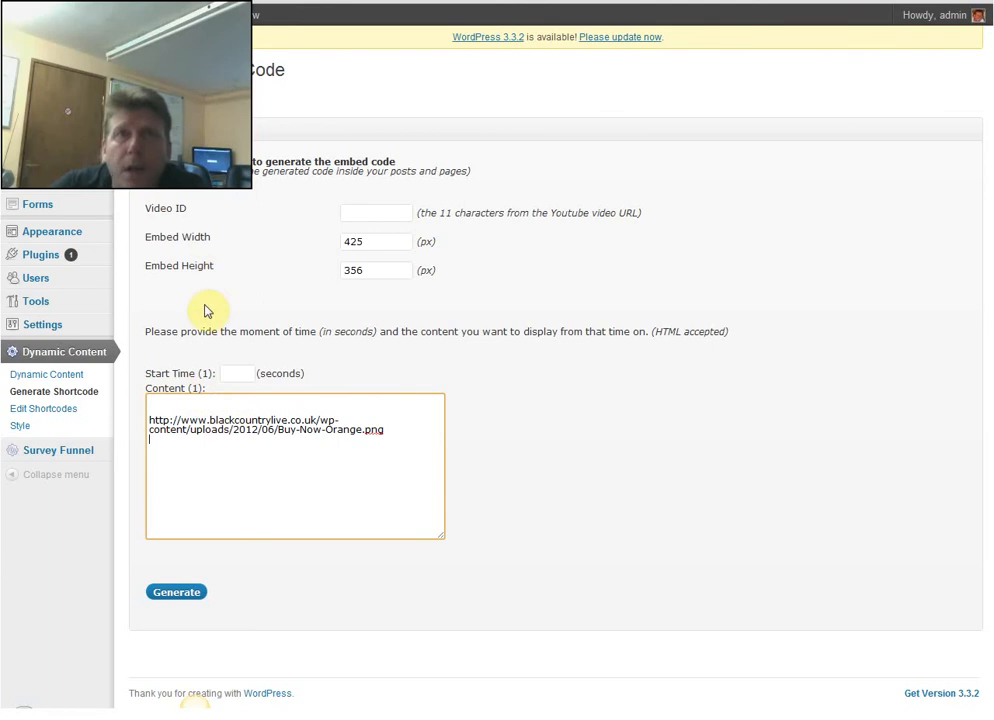
# Get the video ID from the "Dynamic Content - Plugin Conflict" YouTube page and paste it as the shortcode's video ID.
pyautogui.click(307, 0)
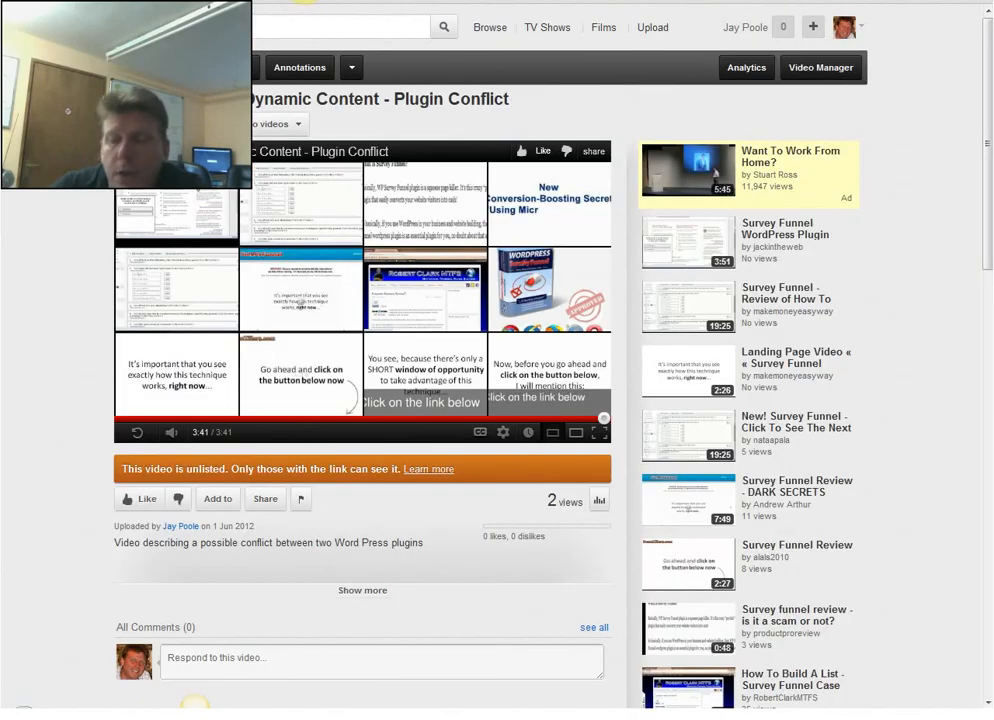
pyautogui.click(305, 0)
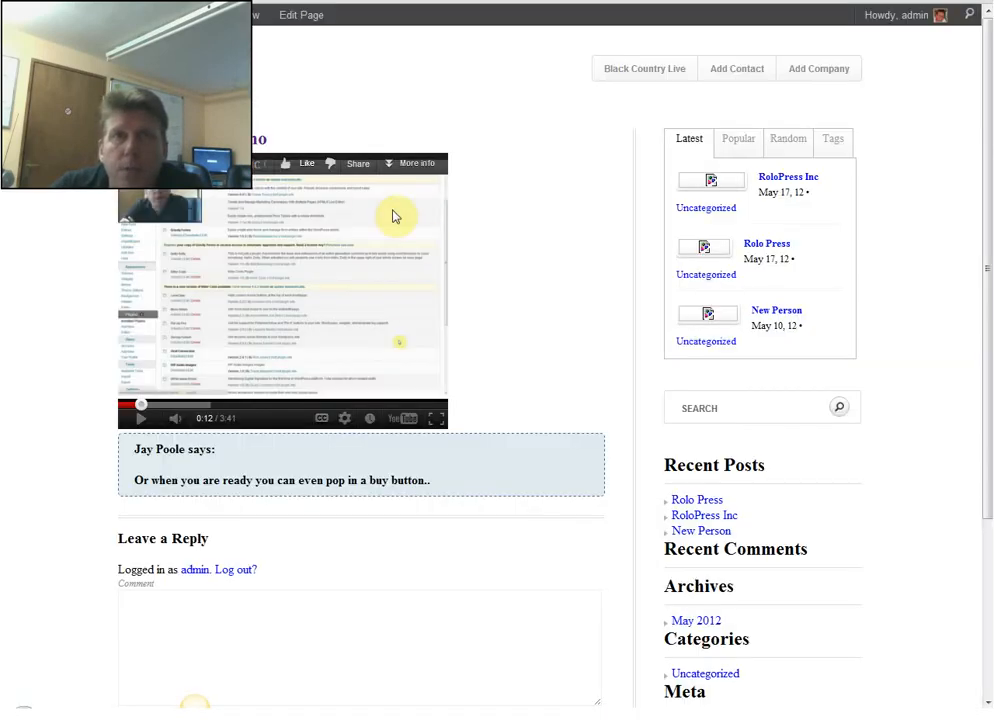
pyautogui.click(280, 2)
pyautogui.click(383, 214)
pyautogui.hotkey('ctrl', 'v')
# Set the video embed width to 640 px and the embed height to 480 px.
pyautogui.moveTo(448, 244); pyautogui.dragTo(268, 255)
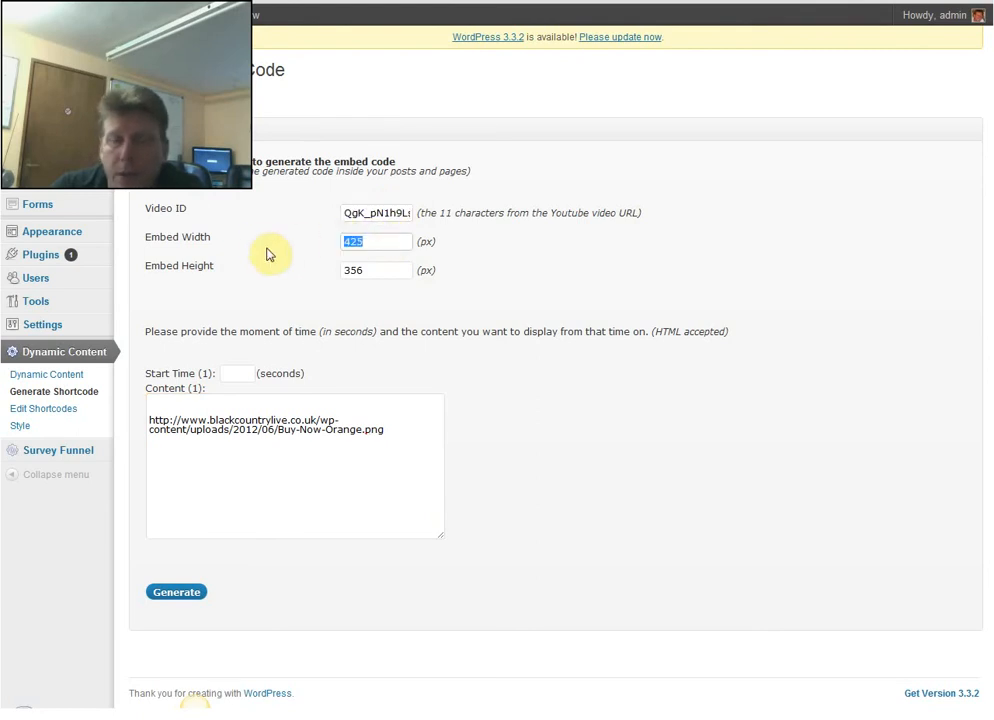
pyautogui.write('640')
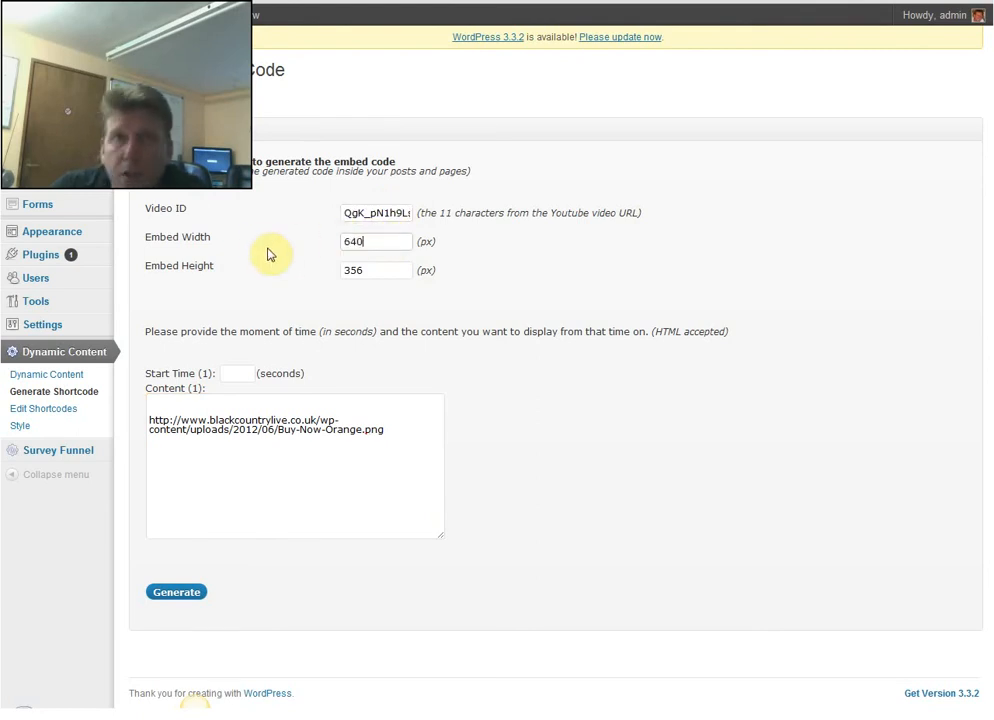
pyautogui.moveTo(380, 270); pyautogui.dragTo(251, 273)
pyautogui.write('480')
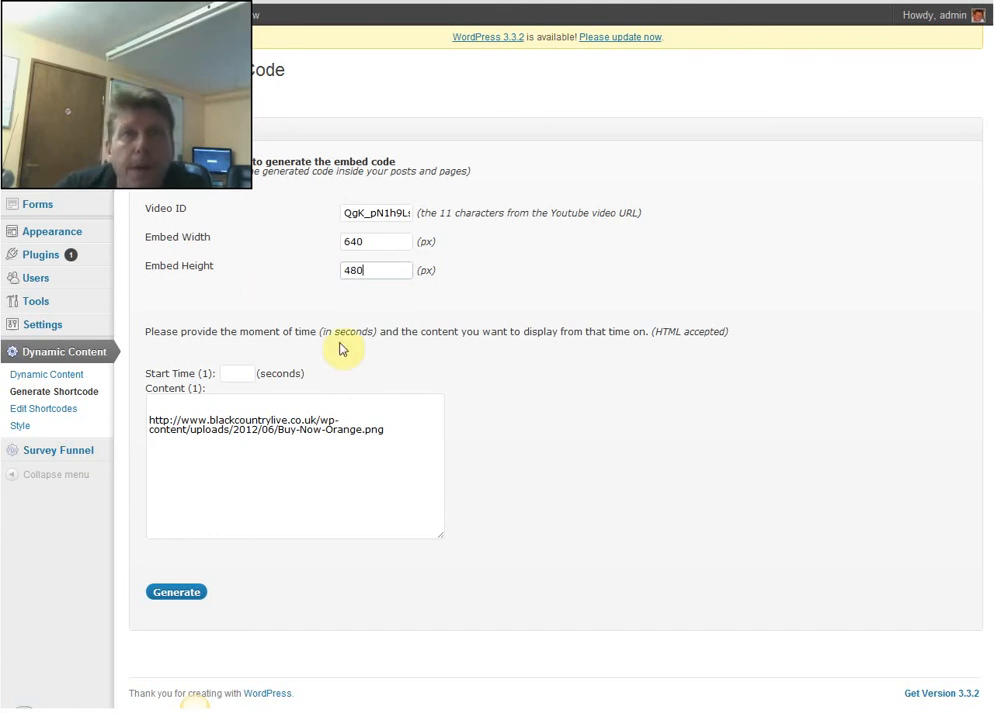
# Set the first start time to 2 seconds and paste the "### Hey You ###" message from the notes above the image URL.
pyautogui.click(230, 373)
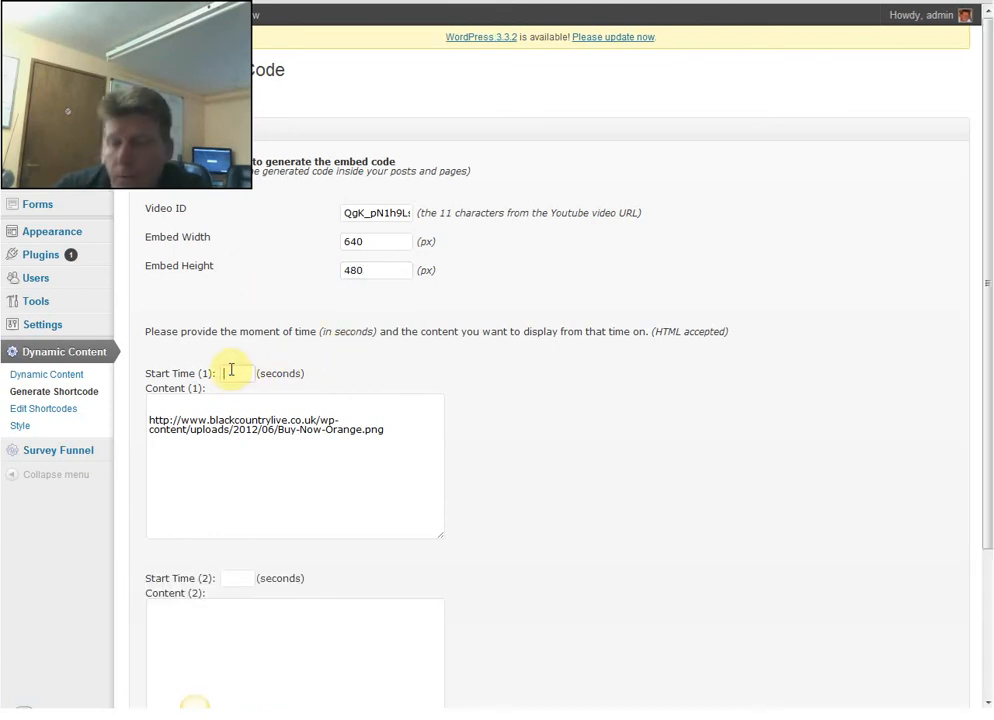
pyautogui.write('2')
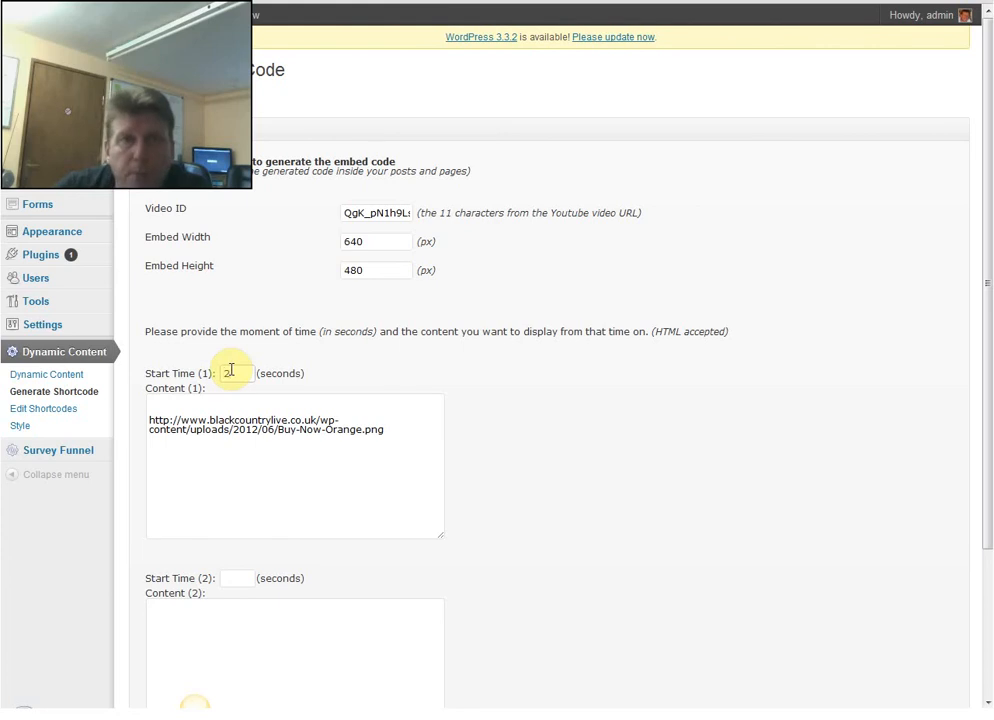
pyautogui.hotkey('alt', 'Tab')
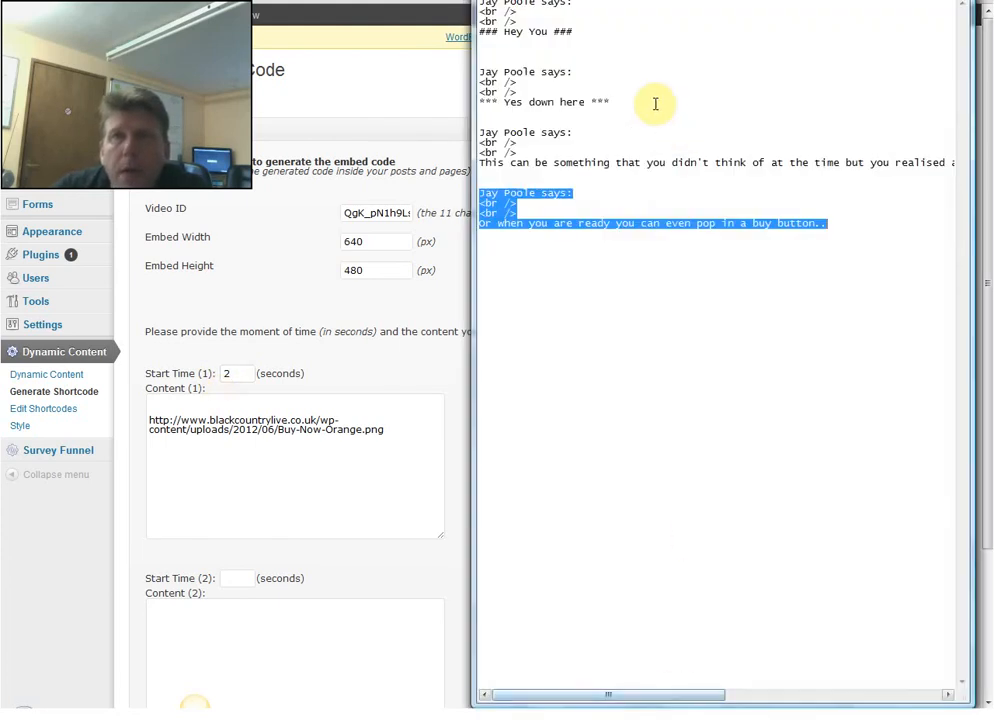
pyautogui.moveTo(588, 34); pyautogui.dragTo(421, 5)
pyautogui.hotkey('ctrl', 'c')
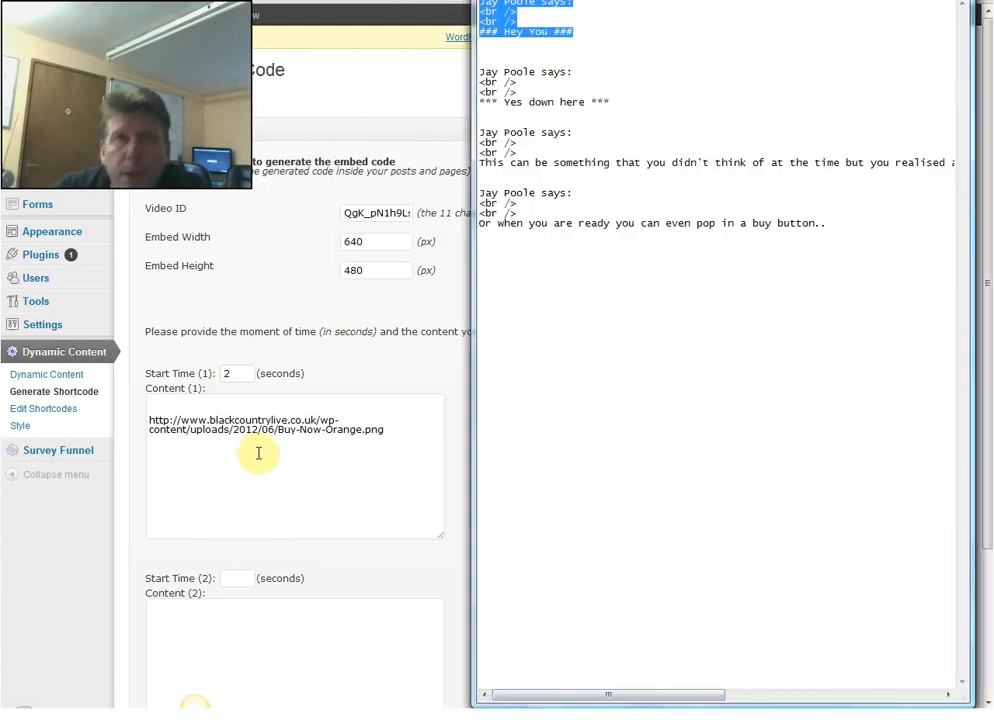
pyautogui.click(206, 404)
pyautogui.hotkey('ctrl', 'v')
# Set the second start time to 3 seconds and paste the "*** Yes down here ***" message from the notes as its content.
pyautogui.scroll(-3, 414, 434)
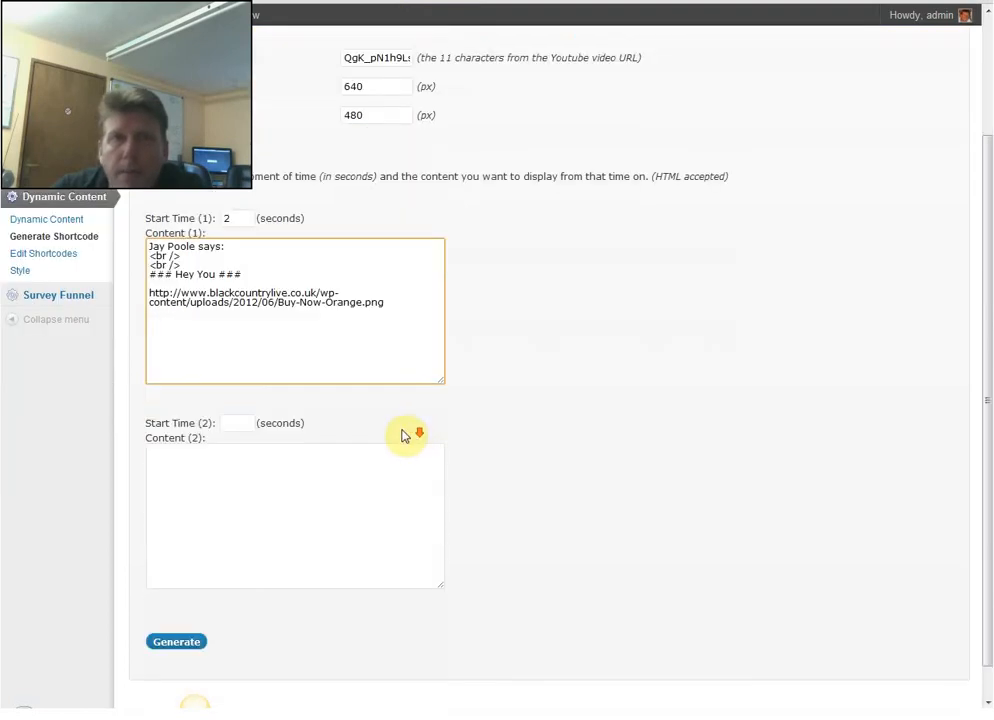
pyautogui.click(240, 424)
pyautogui.write('3')
pyautogui.scroll(-3, 711, 451)
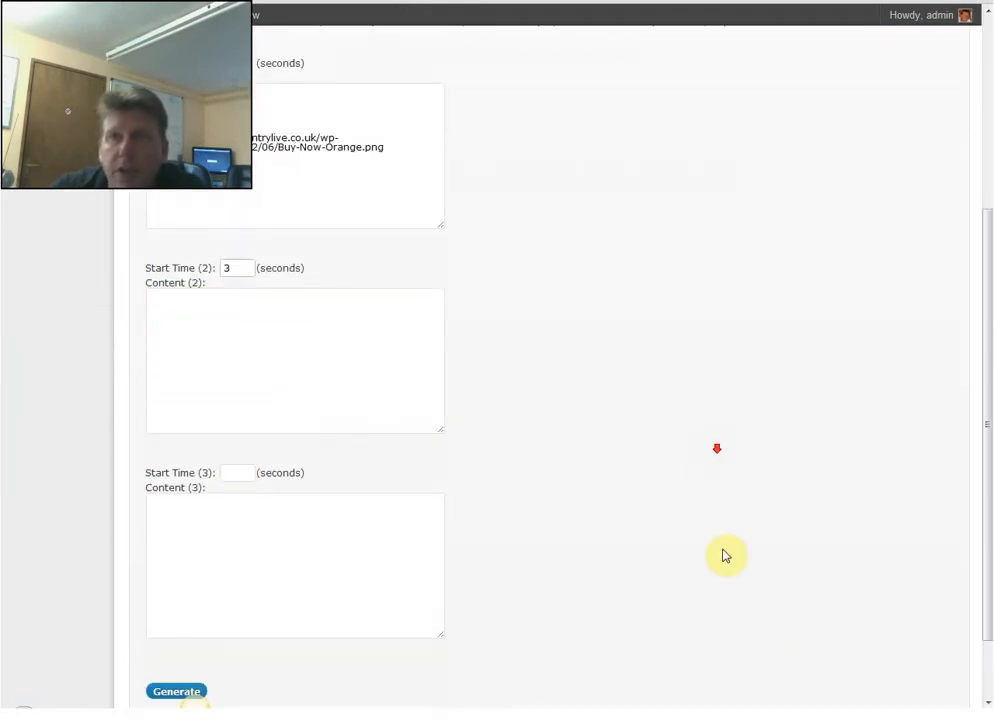
pyautogui.hotkey('alt', 'Tab')
pyautogui.moveTo(628, 97); pyautogui.dragTo(481, 69)
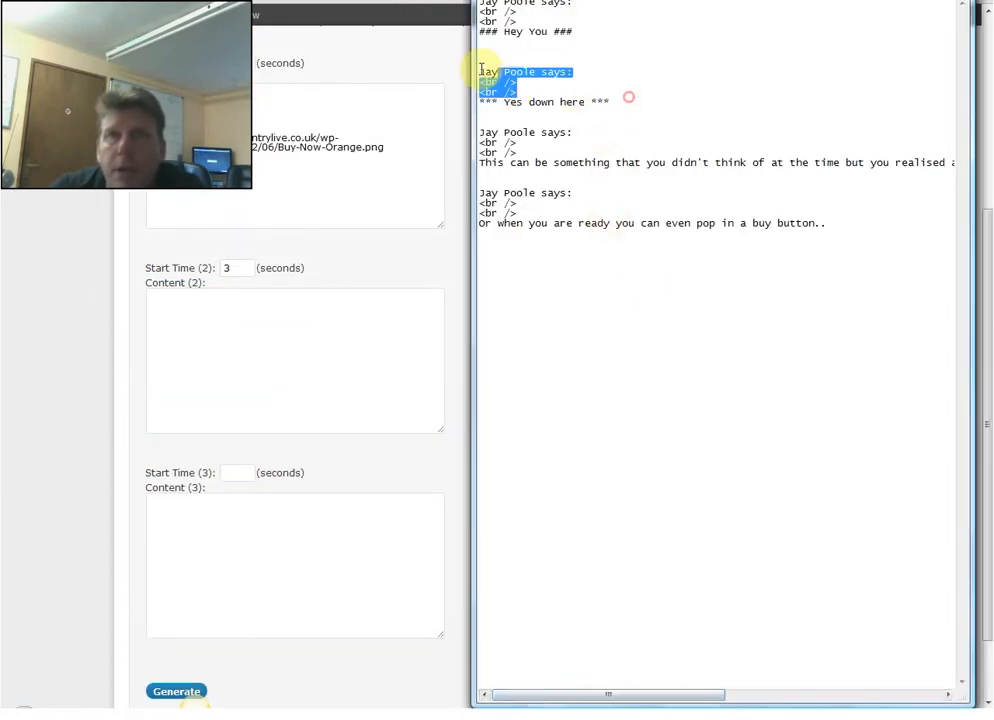
pyautogui.moveTo(628, 100); pyautogui.dragTo(474, 69)
pyautogui.hotkey('ctrl', 'c')
pyautogui.click(300, 332)
pyautogui.hotkey('ctrl', 'v')
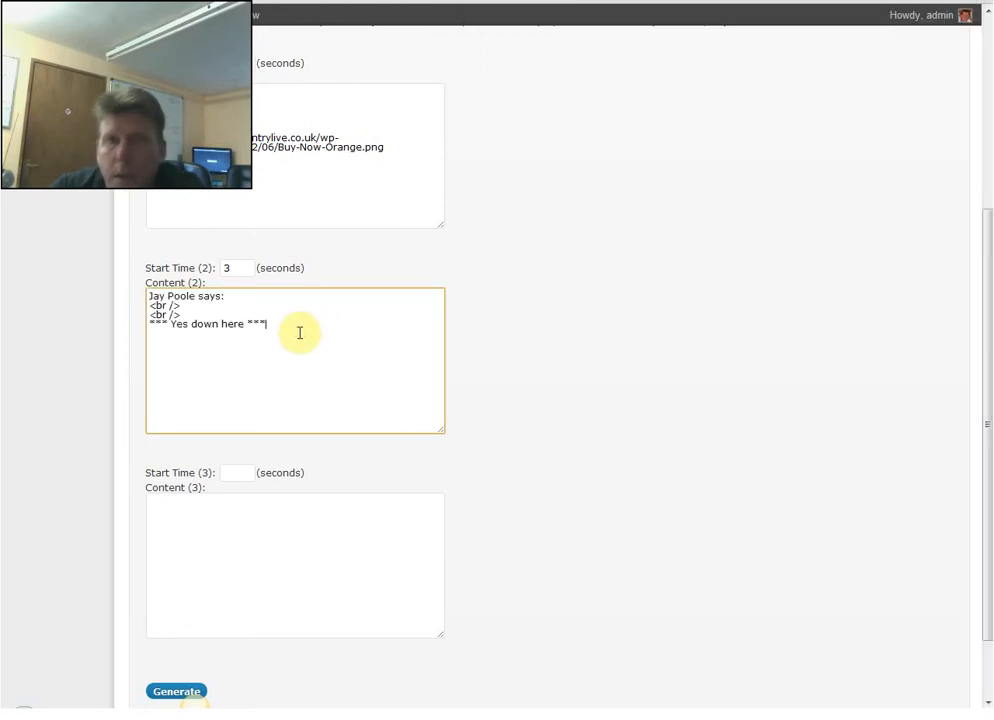
# Set the third start time to 4 seconds and paste the "This can be something that you didn't think of" message from the notes as its content.
pyautogui.scroll(-2, 295, 385)
pyautogui.click(243, 385)
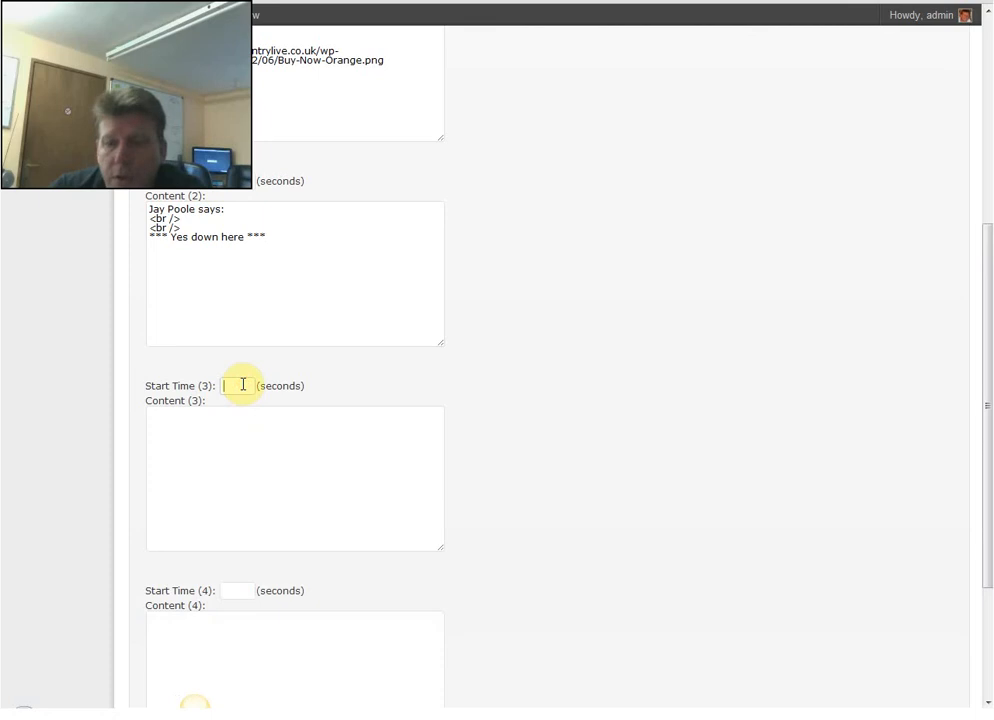
pyautogui.write('4')
pyautogui.scroll(-2, 291, 397)
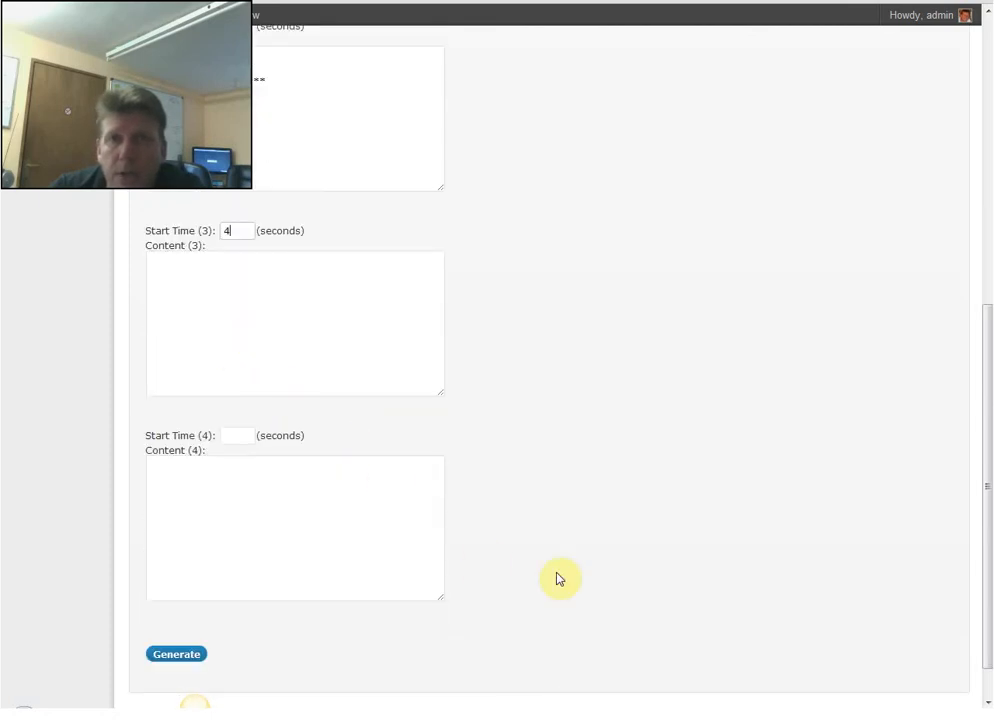
pyautogui.click(195, 713)
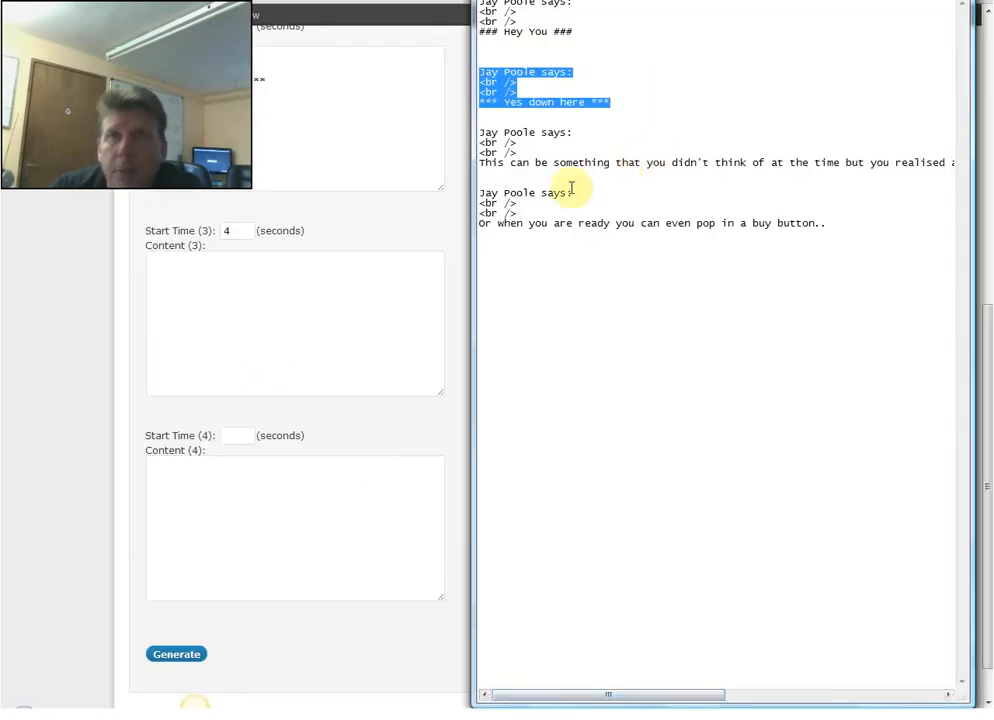
pyautogui.moveTo(546, 172); pyautogui.dragTo(450, 125)
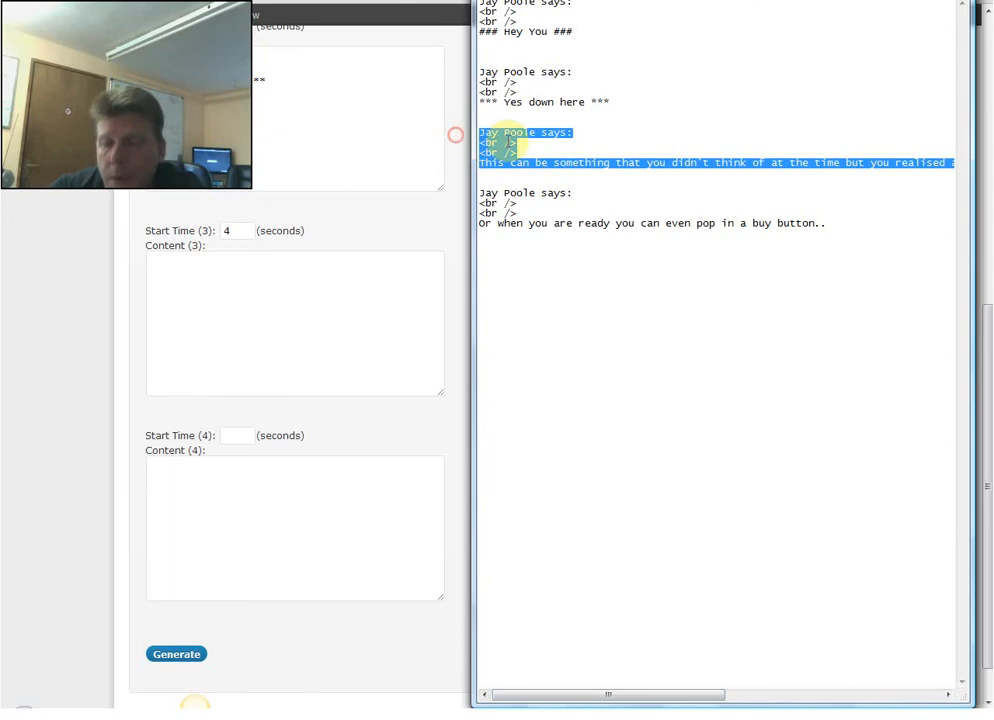
pyautogui.click(230, 298)
pyautogui.hotkey('ctrl', 'v')
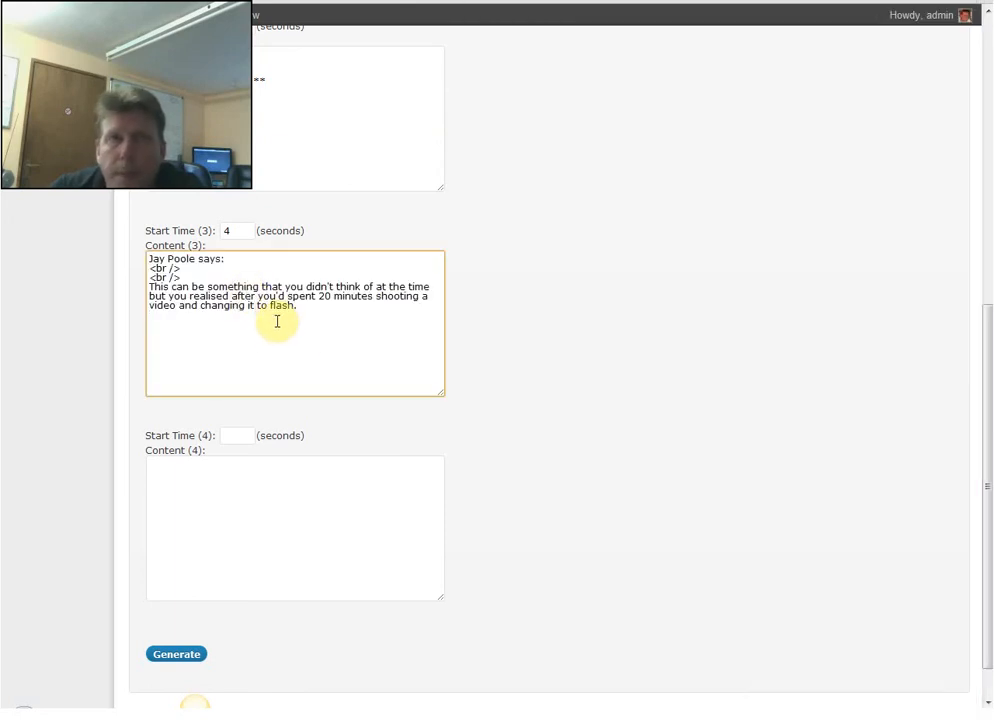
# Set the fourth start time to 8 seconds and paste the "Or when you are ready you can even pop in a buy button.." message as its content.
pyautogui.scroll(-1, 277, 323)
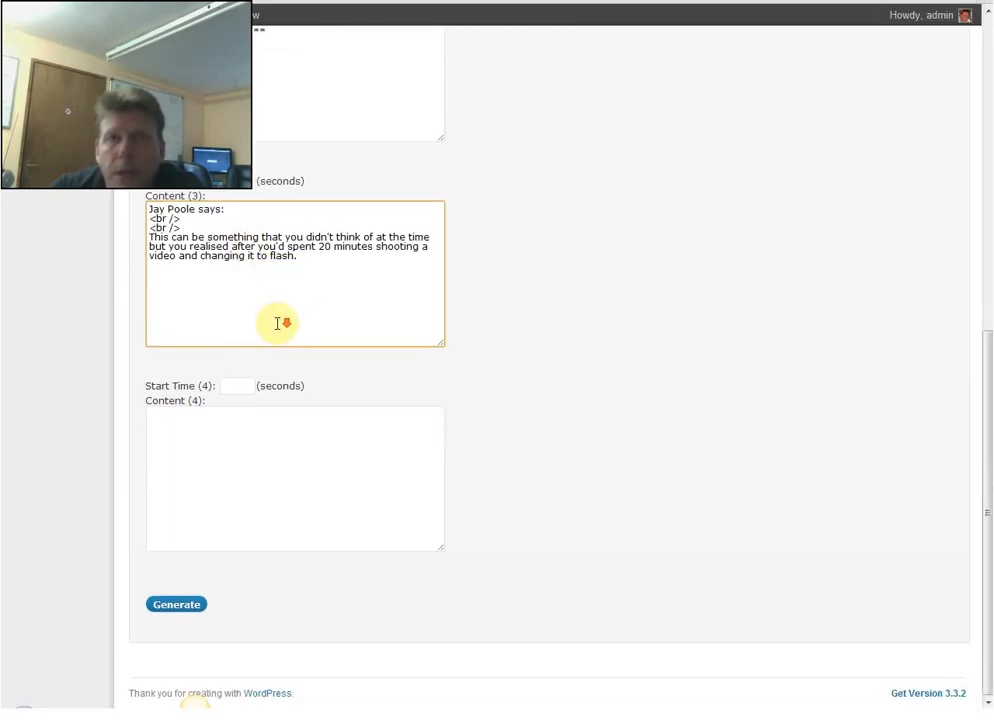
pyautogui.click(239, 393)
pyautogui.write('8')
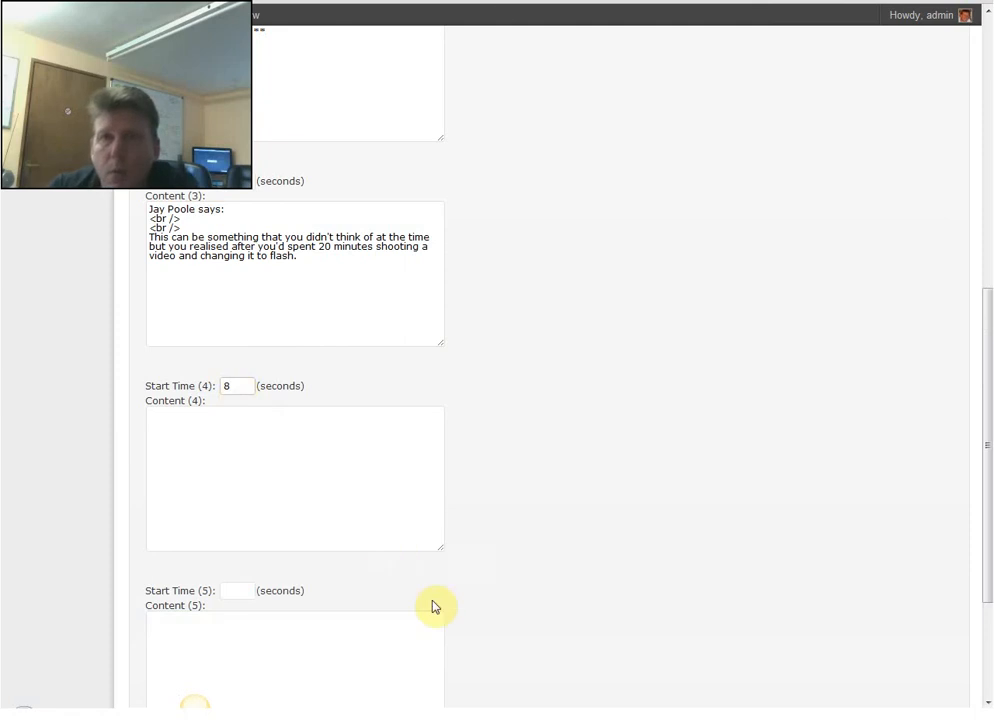
pyautogui.click(634, 708)
pyautogui.moveTo(848, 229); pyautogui.dragTo(477, 195)
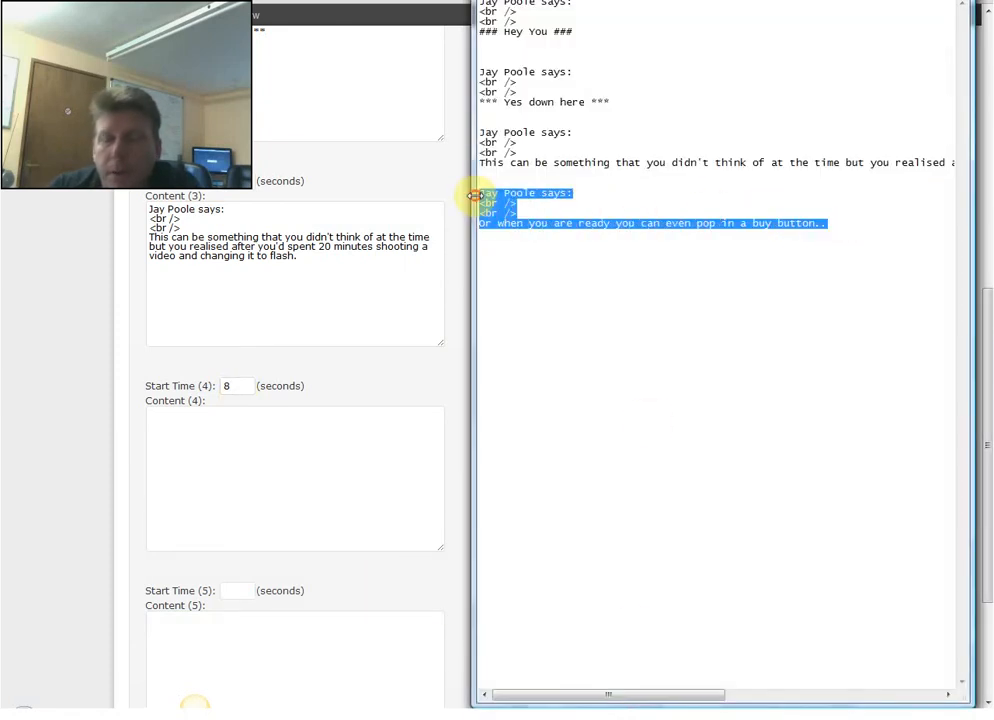
pyautogui.click(226, 436)
pyautogui.hotkey('ctrl', 'v')
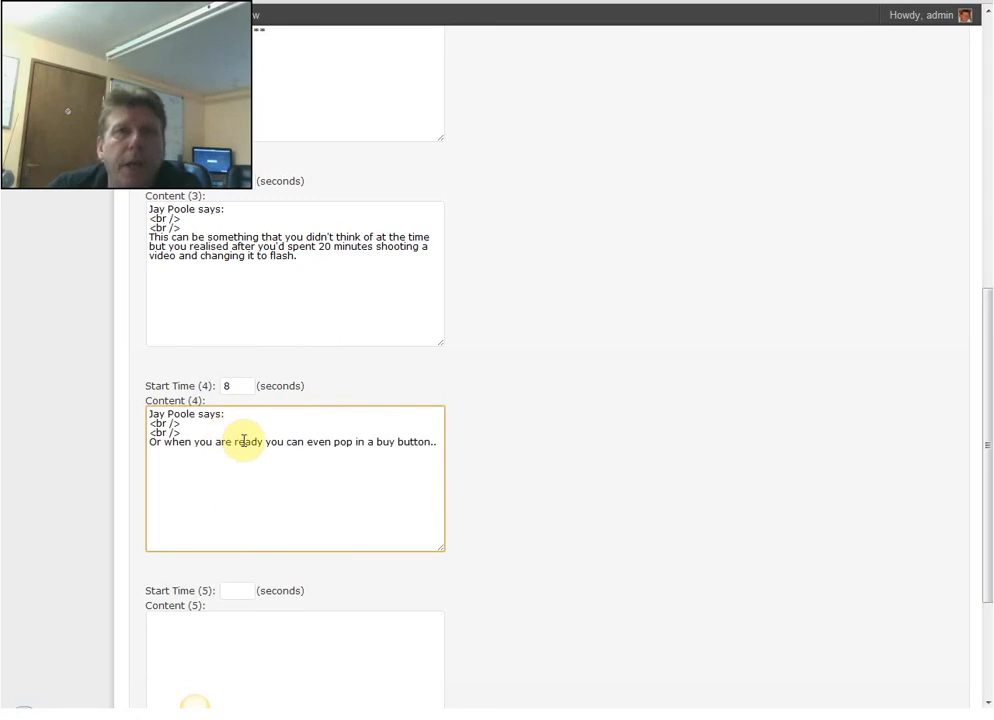
# Cut the Buy-Now-Orange.png image URL out of the first content, leaving its "### Hey You ###" message.
pyautogui.scroll(4, 226, 436)
pyautogui.scroll(1, 268, 432)
pyautogui.moveTo(379, 321); pyautogui.dragTo(151, 311)
pyautogui.press('BackSpace')
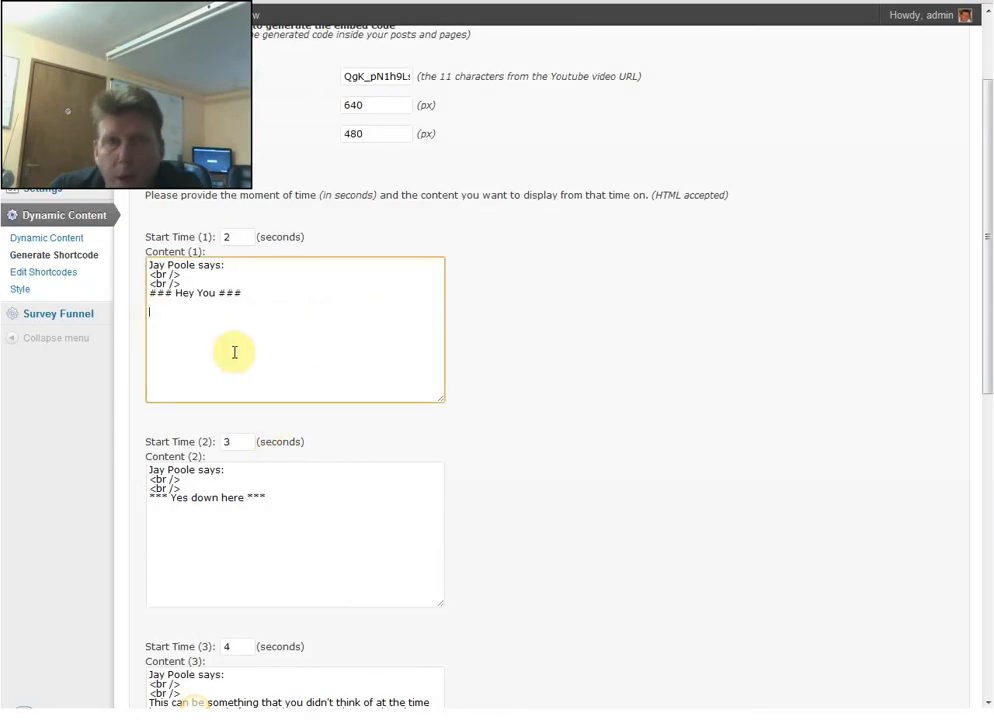
# Below the fourth message, add an <a href="order-page"> tag followed by an img tag with the Buy-Now-Orange.png URL as its source.
pyautogui.scroll(-4, 204, 337)
pyautogui.scroll(-4, 241, 355)
pyautogui.click(400, 298)
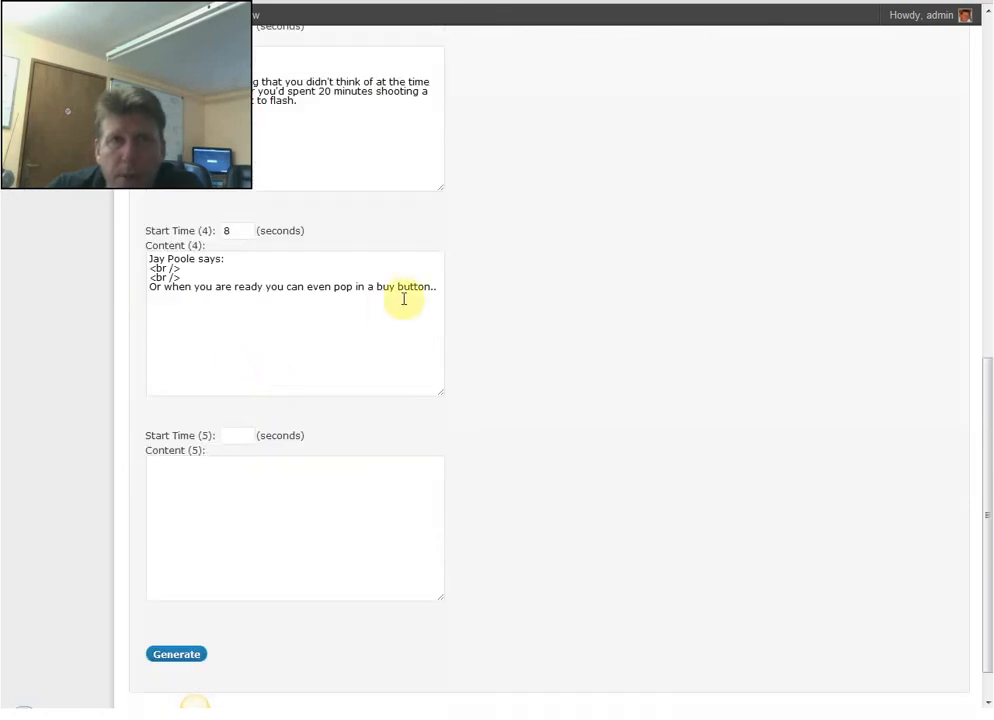
pyautogui.write('<a h')
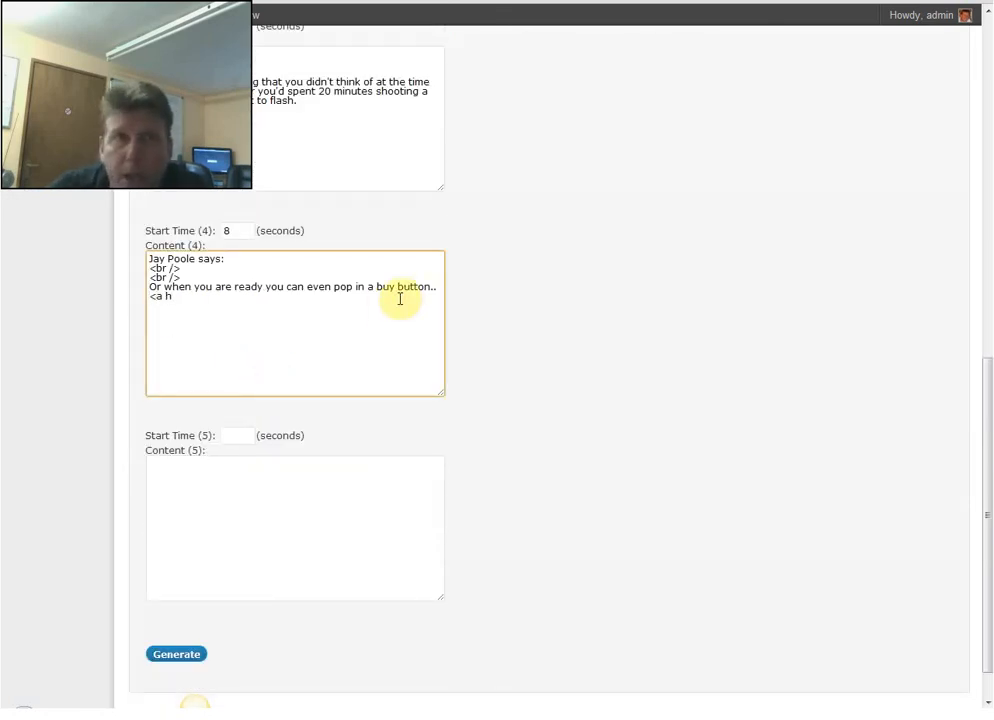
pyautogui.write('ref="order-page"><')
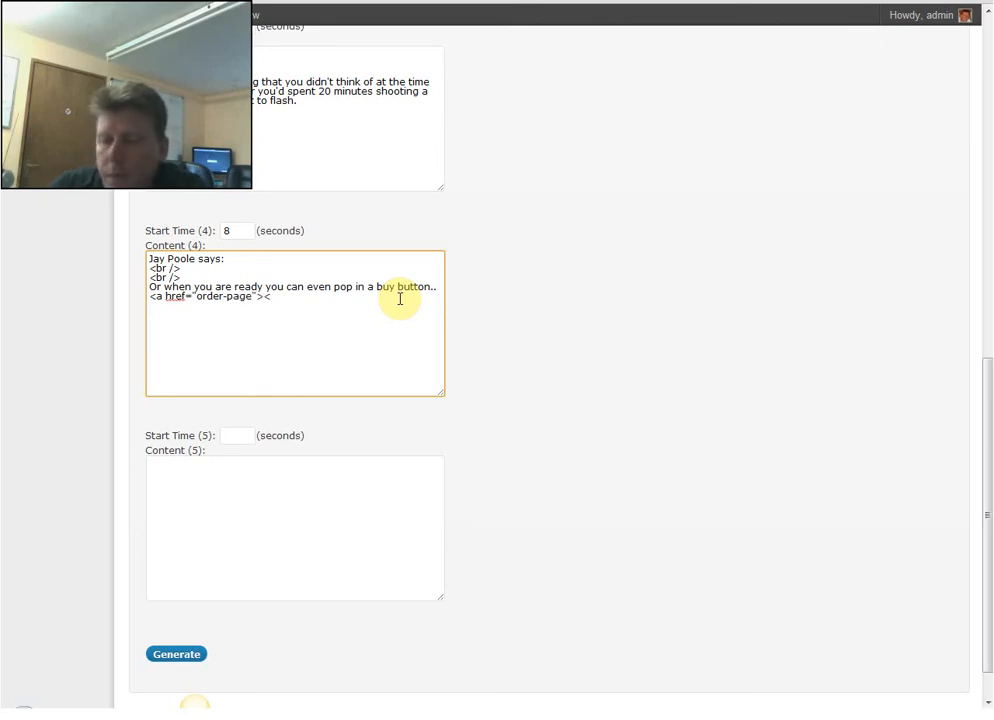
pyautogui.write('img src=')
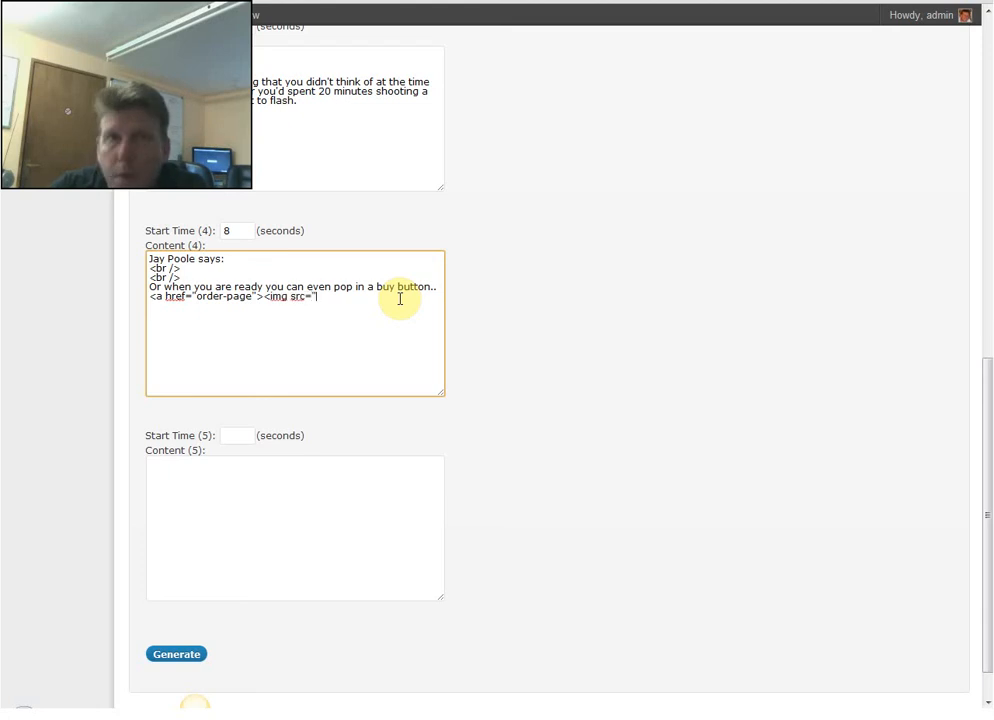
pyautogui.write('"')
pyautogui.hotkey('ctrl', 'v')
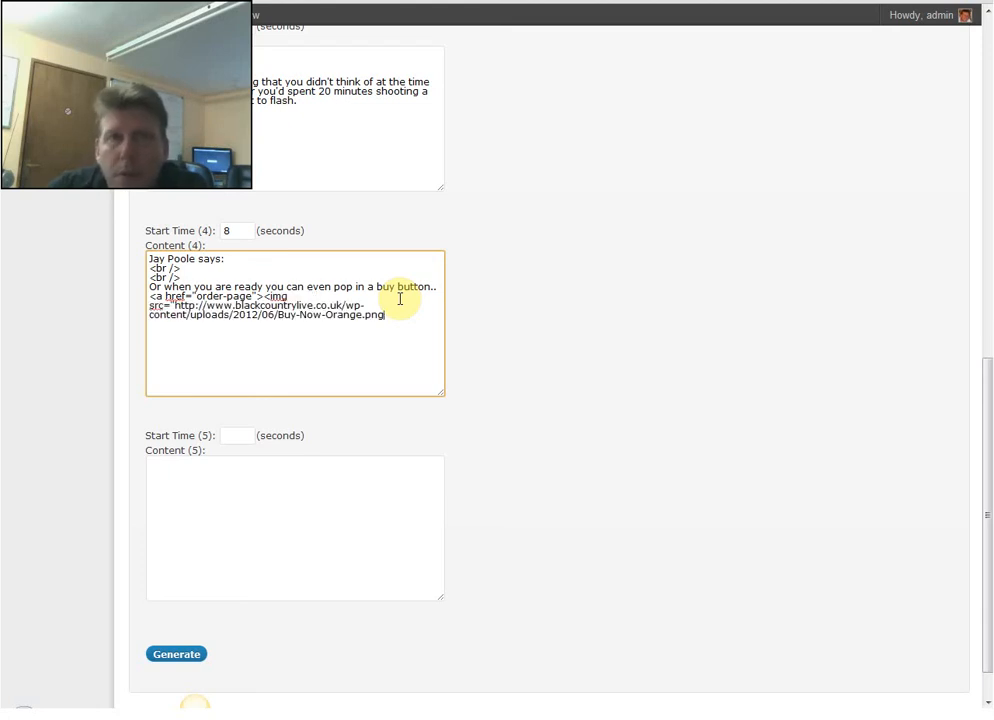
pyautogui.write('" />')
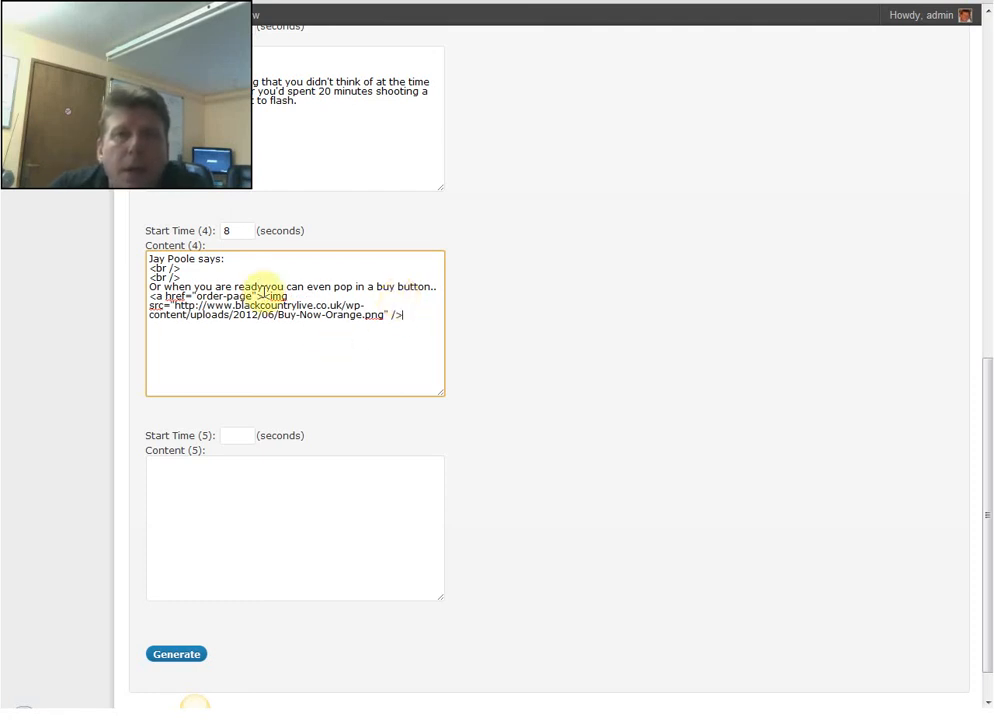
# Generate the shortcodes and copy the video embed and content box shortcode lines into the body of a new page.
pyautogui.click(178, 658)
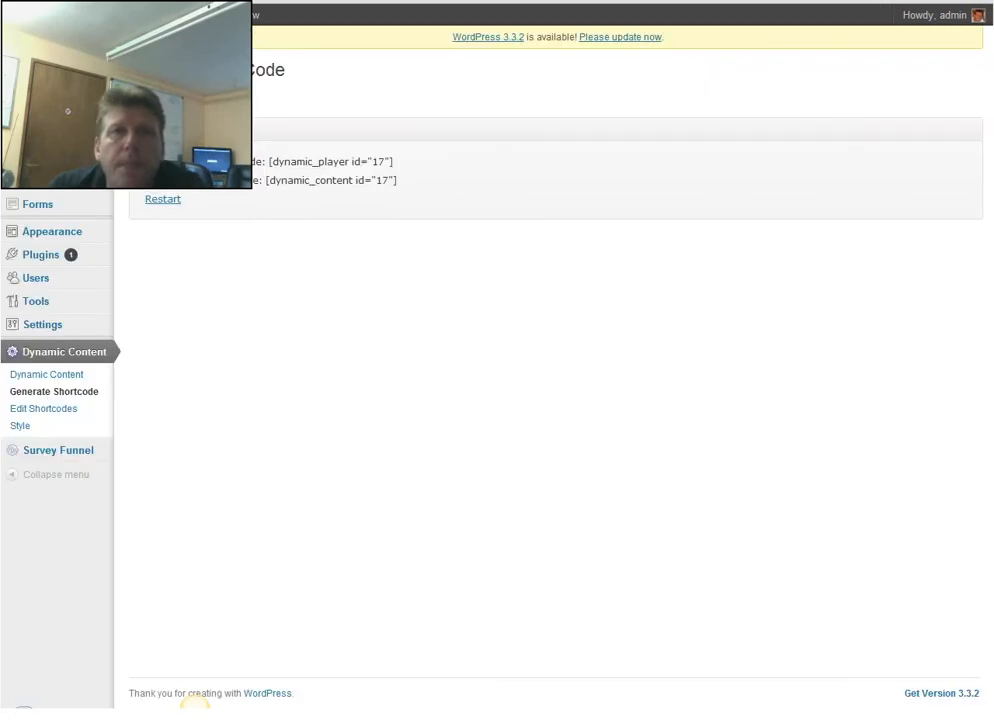
pyautogui.moveTo(148, 161); pyautogui.dragTo(399, 181)
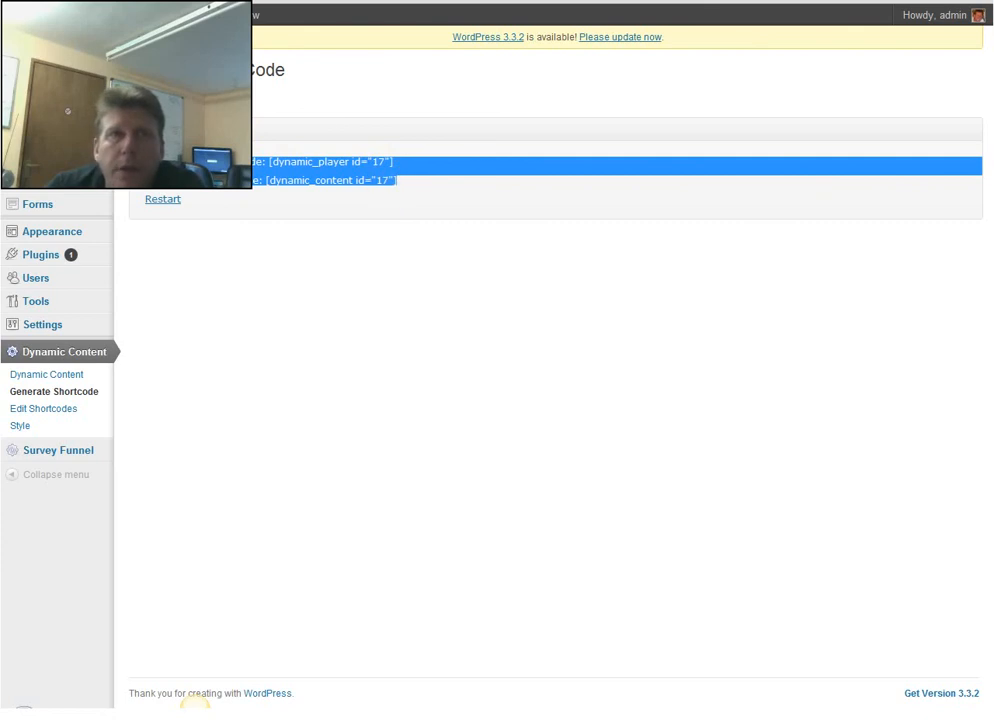
pyautogui.click(142, 176)
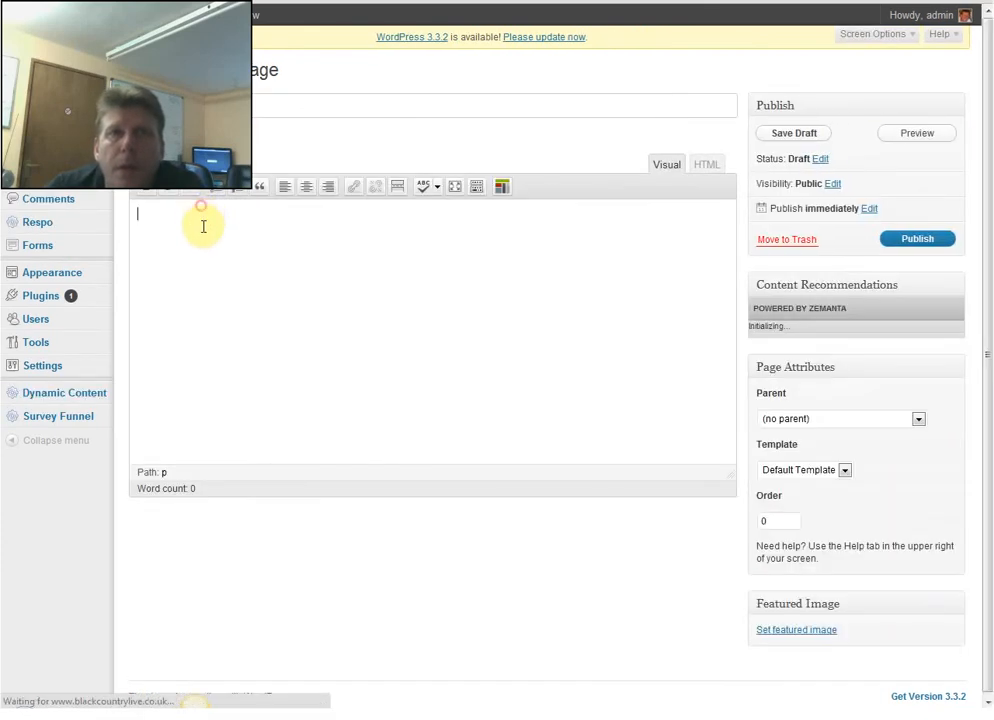
pyautogui.click(203, 226)
pyautogui.write('Video Embed Shortcode: [dynamic_player id="17"] Content Box Shortcode: [dynamic_content id="17"]')
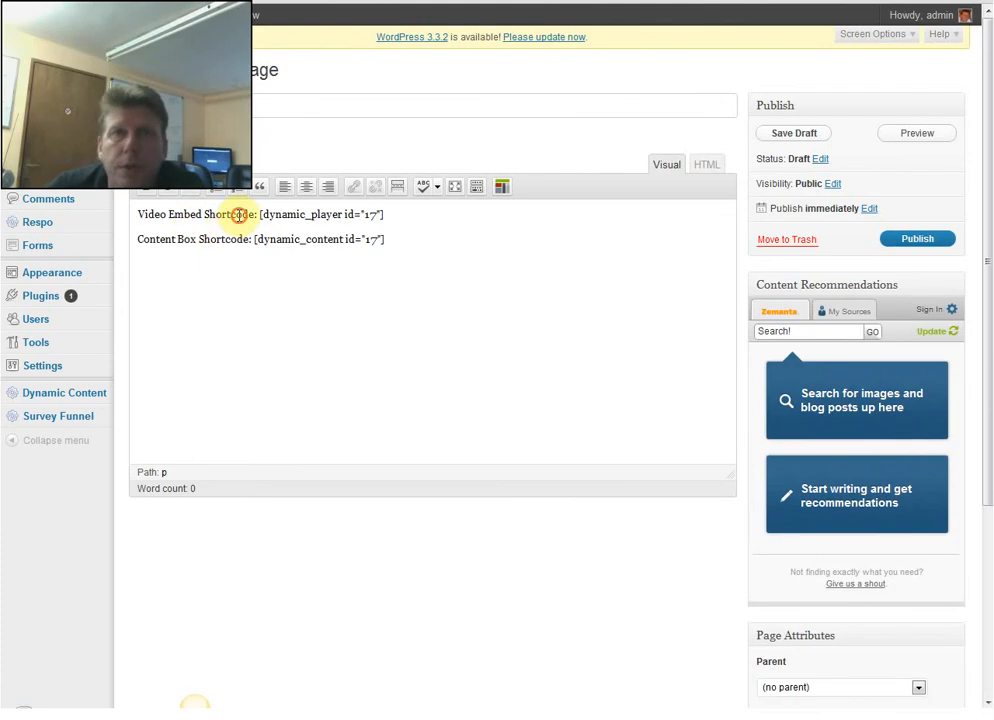
# Delete the "Video Embed Shortcode:" label in front of the [dynamic_player id="17"] shortcode.
pyautogui.moveTo(240, 215); pyautogui.dragTo(110, 214)
pyautogui.press('Delete')
pyautogui.press('Delete')
pyautogui.press('Delete')
pyautogui.press('Delete')
pyautogui.press('Delete')
pyautogui.press('Delete')
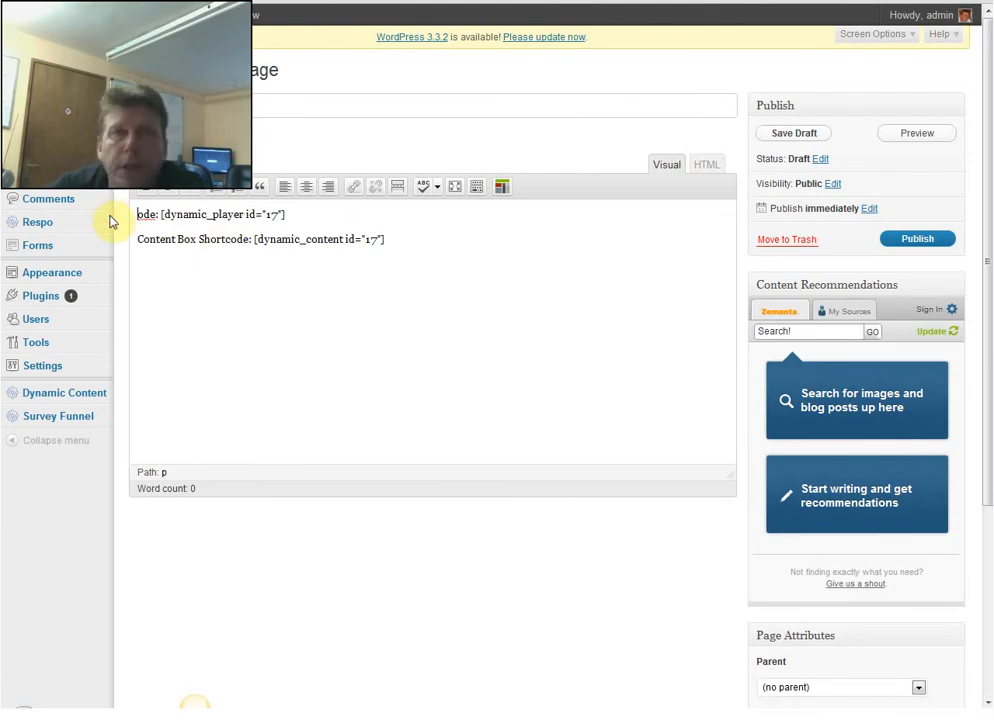
# Delete the "Content Box Shortcode:" label in front of the [dynamic_content id="17"] shortcode.
pyautogui.click(138, 236)
pyautogui.press('Delete')
pyautogui.press('Delete')
pyautogui.press('Delete')
pyautogui.press('Delete')
pyautogui.press('Delete')
pyautogui.press('Delete')
pyautogui.press('Delete')
pyautogui.press('Delete')
pyautogui.press('Delete')
pyautogui.press('Delete')
pyautogui.press('Delete')
pyautogui.press('Delete')
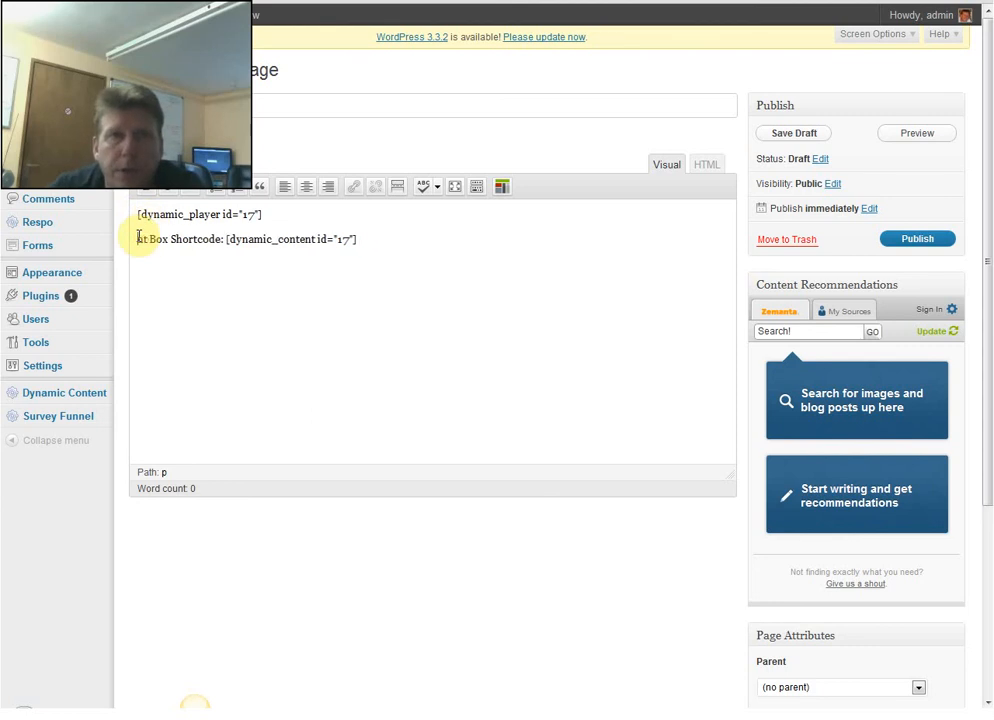
pyautogui.press('Delete')
pyautogui.press('Delete')
pyautogui.press('Delete')
pyautogui.press('Delete')
pyautogui.press('Delete')
pyautogui.press('Delete')
pyautogui.press('Delete')
pyautogui.press('Delete')
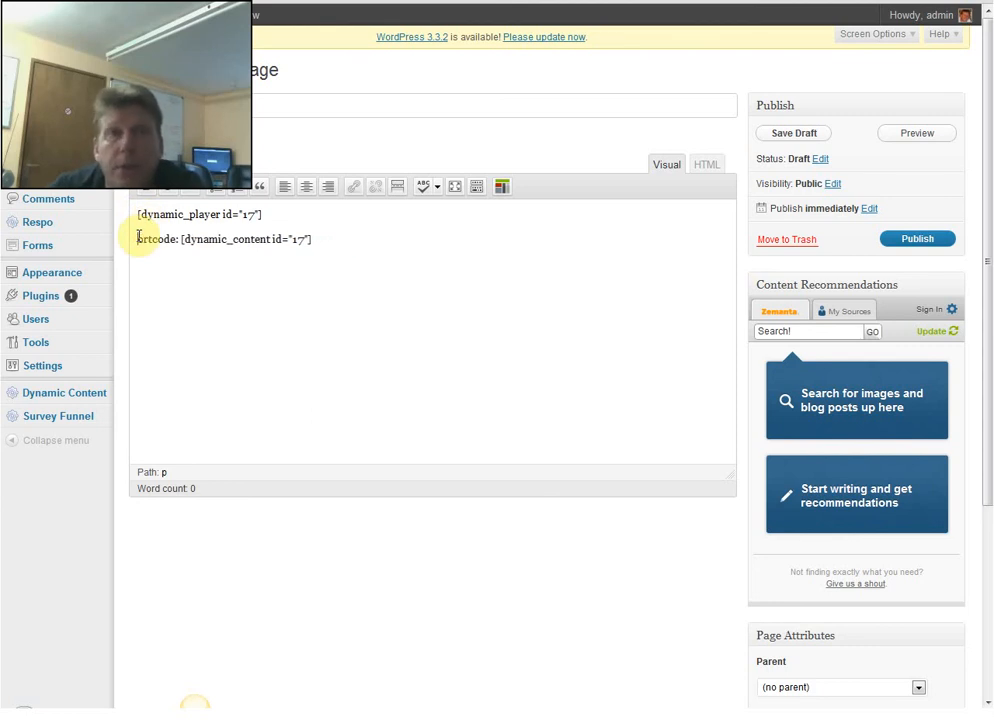
pyautogui.press('Delete')
pyautogui.press('Delete')
pyautogui.press('Delete')
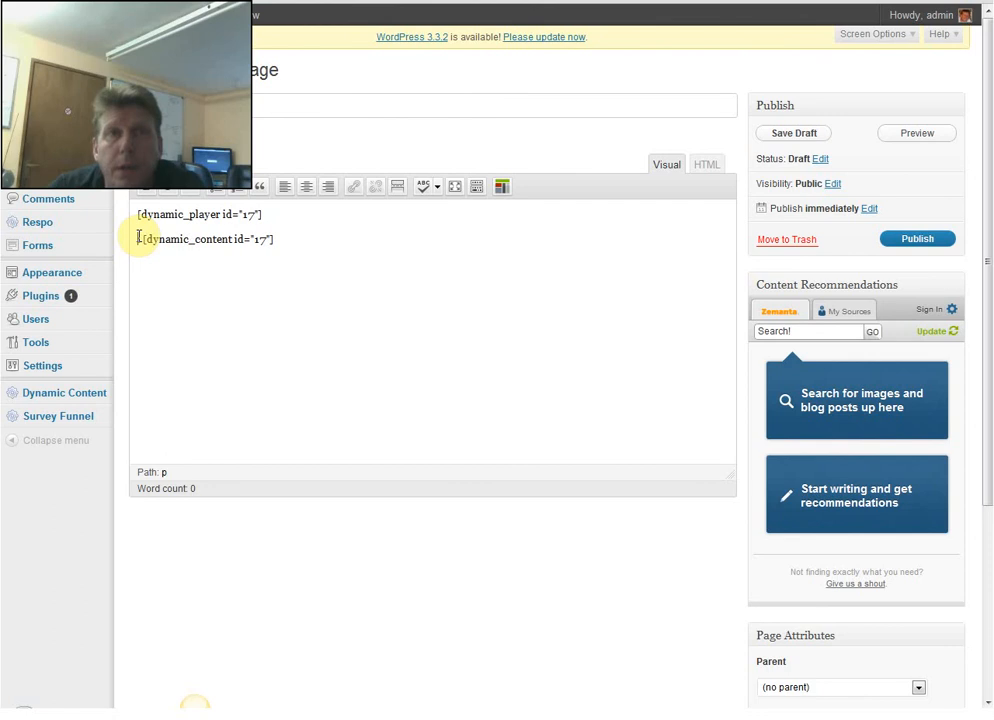
# Title the page "Video Sales Demo" and publish it.
pyautogui.click(289, 245)
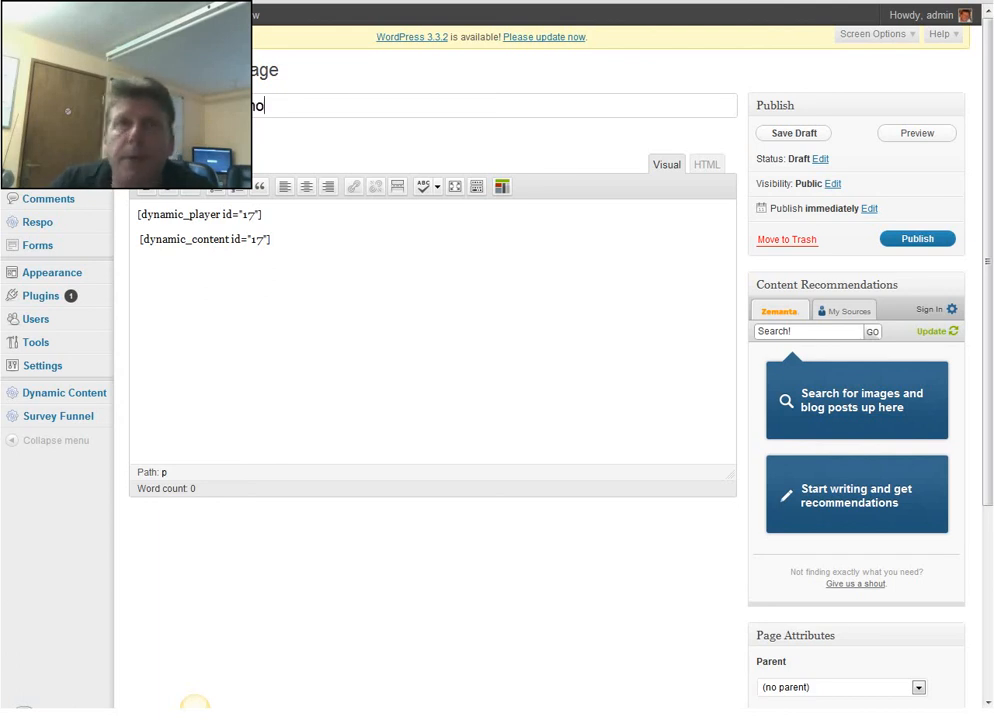
pyautogui.click(916, 239)
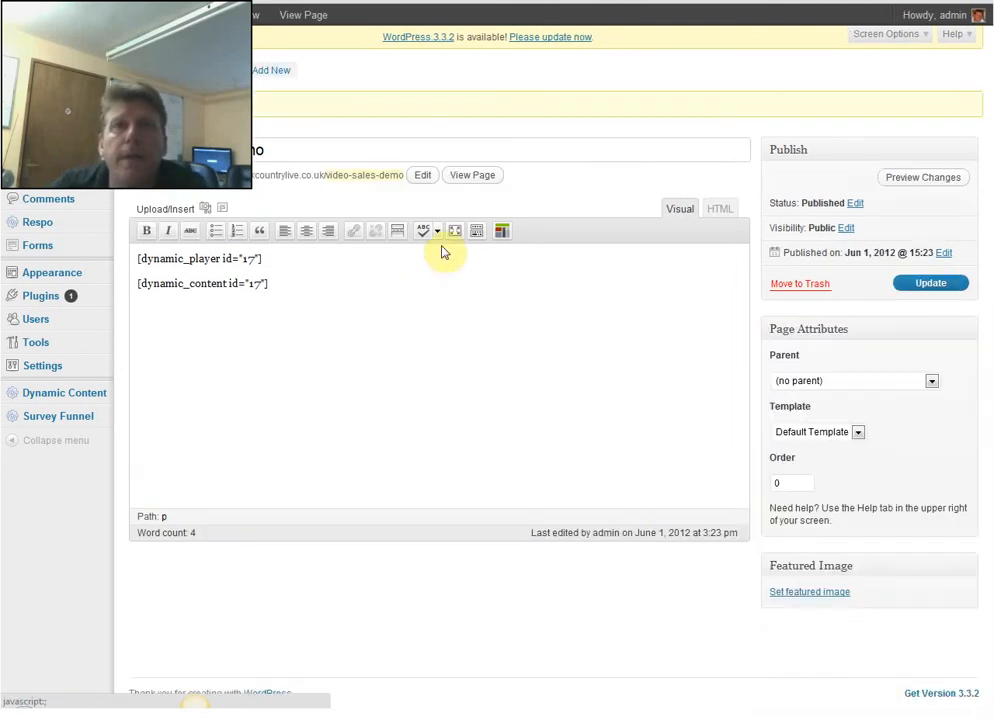
# Play the video on the published page past the 8-second mark and open the order page through the Buy Now button.
pyautogui.click(476, 178)
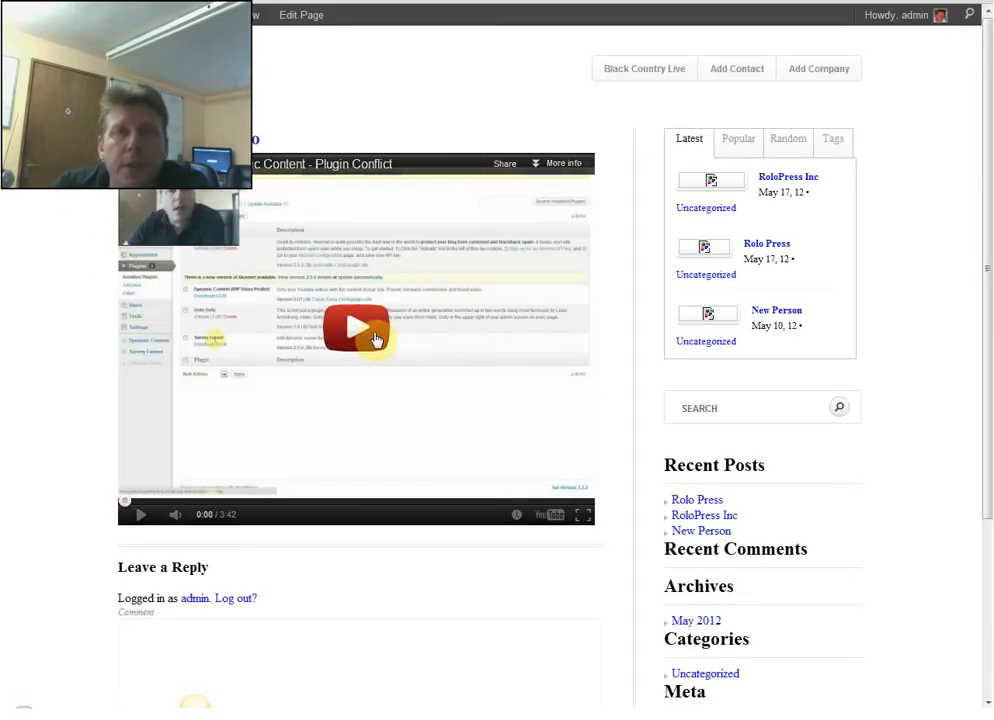
pyautogui.click(355, 335)
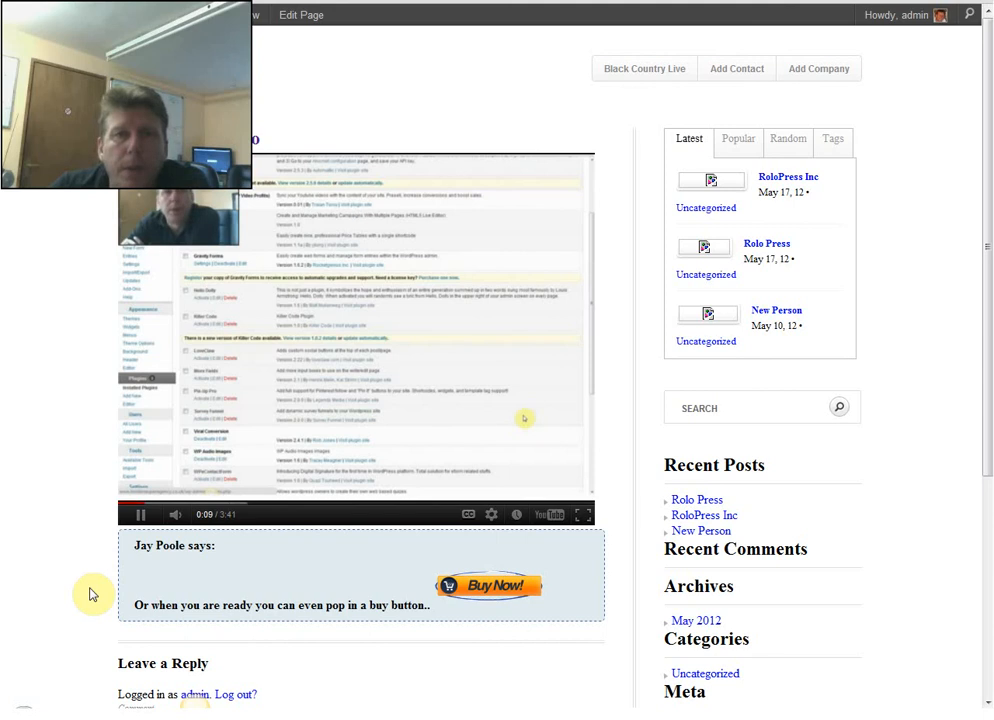
pyautogui.click(502, 592)
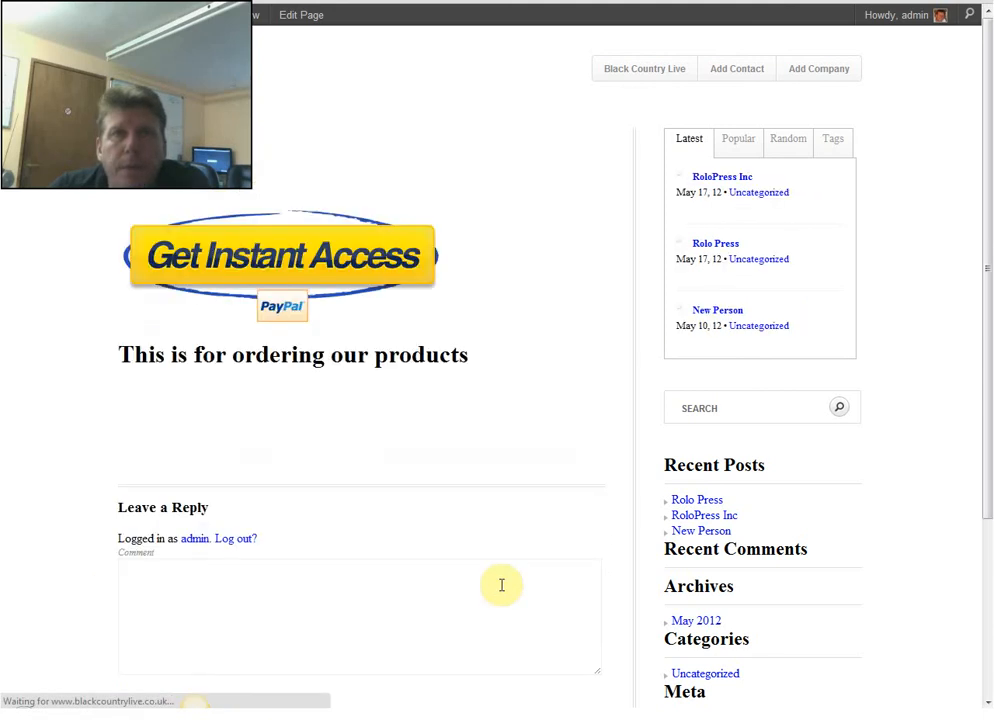